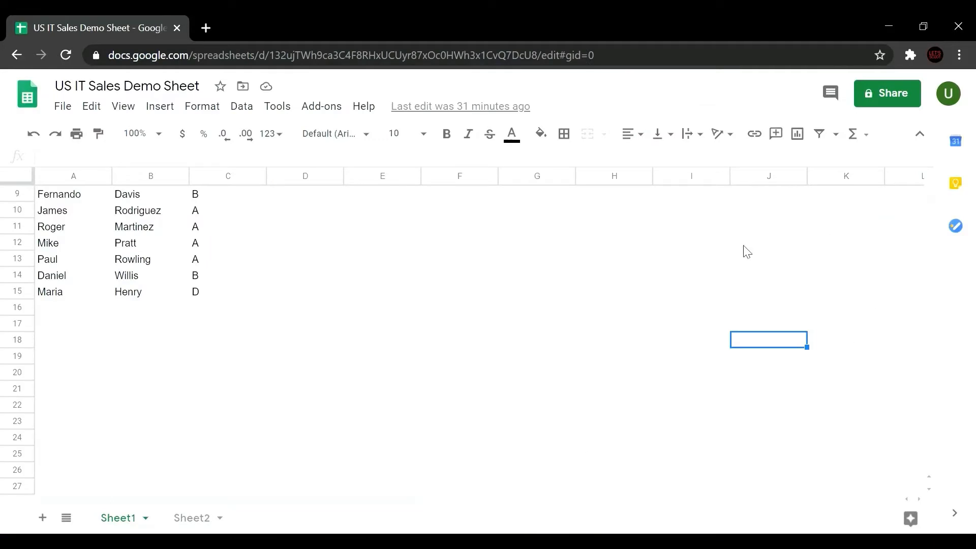
Step: Return to the top of the 14-student grade sheet and switch to the TestNew Excel workbook
key(Up)
key(Up)
key(Up)
key(Up)
key(Up)
key(Up)
key(Up)
key(Up)
key(Up)
key(Up)
key(Up)
key(Up)
key(Up)
key(Up)
key(Up)
key(Up)
key(Up)
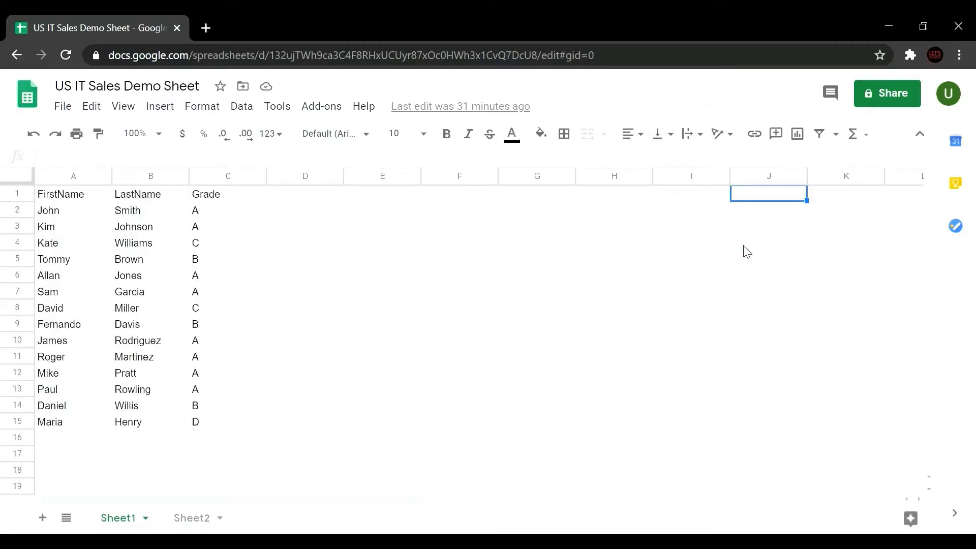
key(alt+Tab)
key(alt+Tab)
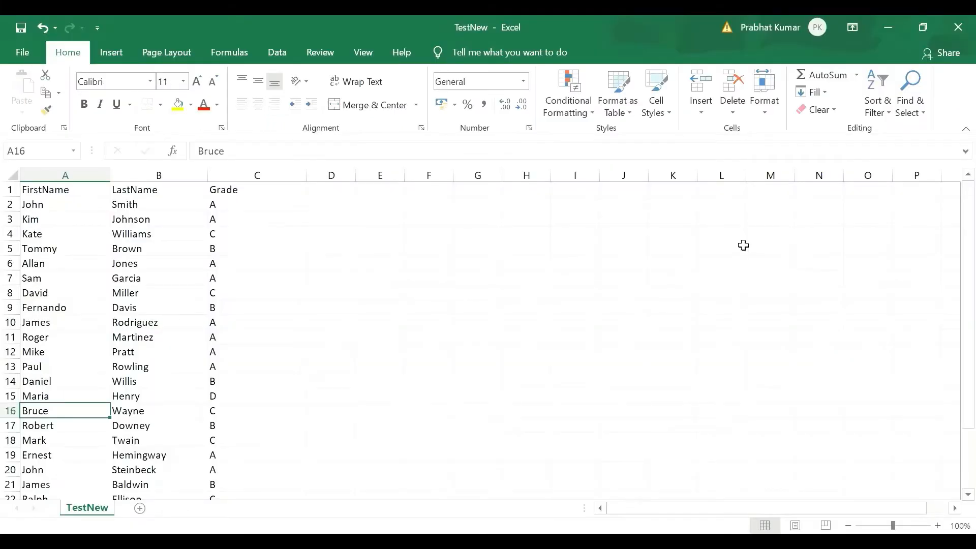
key(Down)
key(Down)
key(Down)
key(Down)
key(Down)
key(Down)
key(Down)
key(Down)
key(Down)
key(Down)
key(Down)
key(Down)
key(Down)
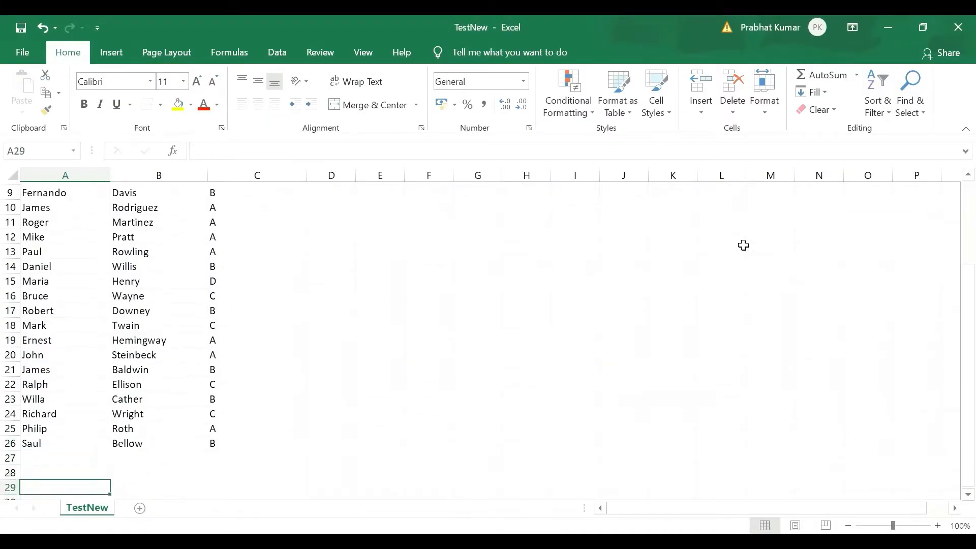
key(Up)
key(Up)
key(Up)
key(Up)
key(Up)
key(Up)
key(Up)
key(Up)
key(Up)
key(Up)
key(Up)
key(Up)
key(Up)
key(Up)
key(Up)
key(Up)
key(Up)
key(Up)
key(Up)
key(Up)
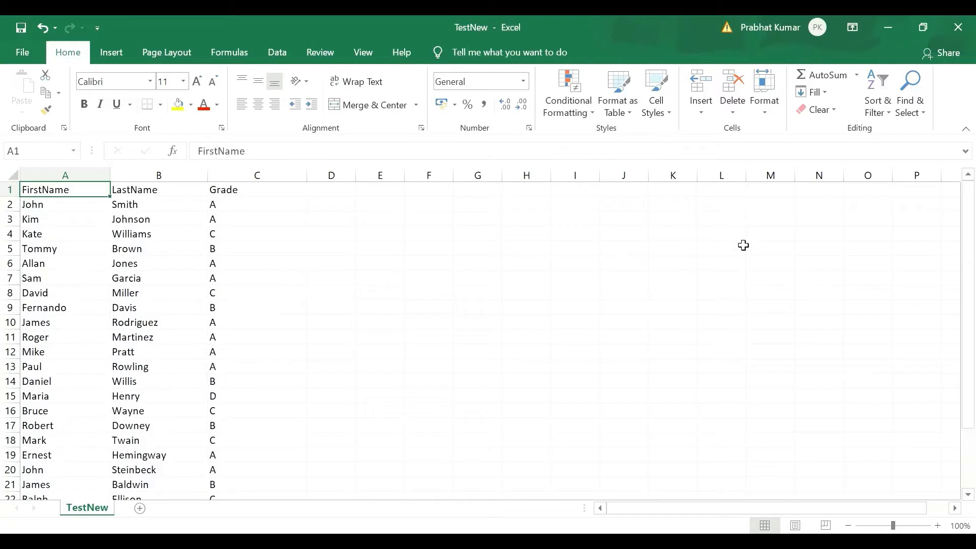
key(Down)
key(Down)
key(Down)
key(Down)
key(Down)
key(Down)
key(Down)
key(Down)
key(Down)
key(Down)
key(Down)
key(Down)
key(Down)
key(Down)
key(Down)
key(Down)
key(Down)
key(Down)
key(Down)
key(Down)
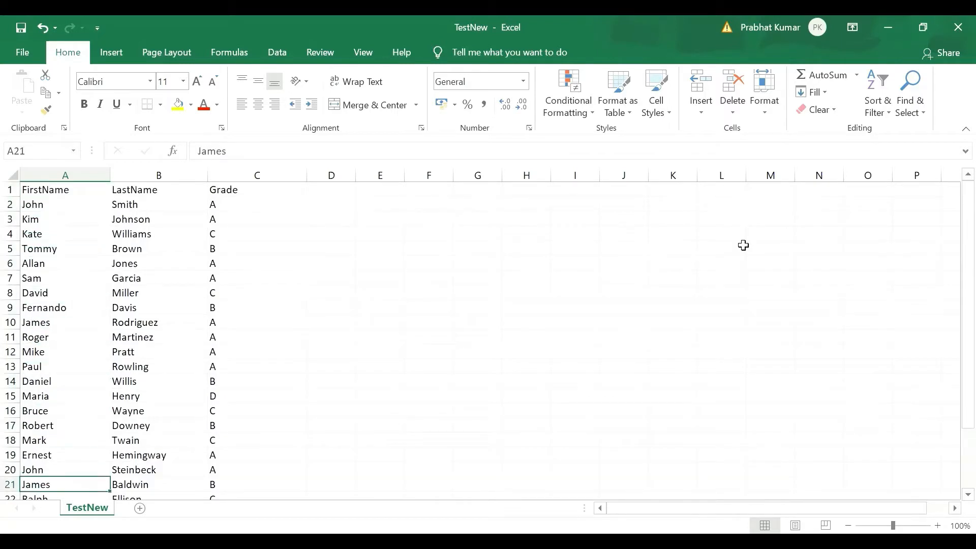
key(alt+Tab)
key(Down)
key(Left)
key(Left)
key(Left)
key(Left)
key(Left)
key(Left)
key(Left)
key(Left)
key(Left)
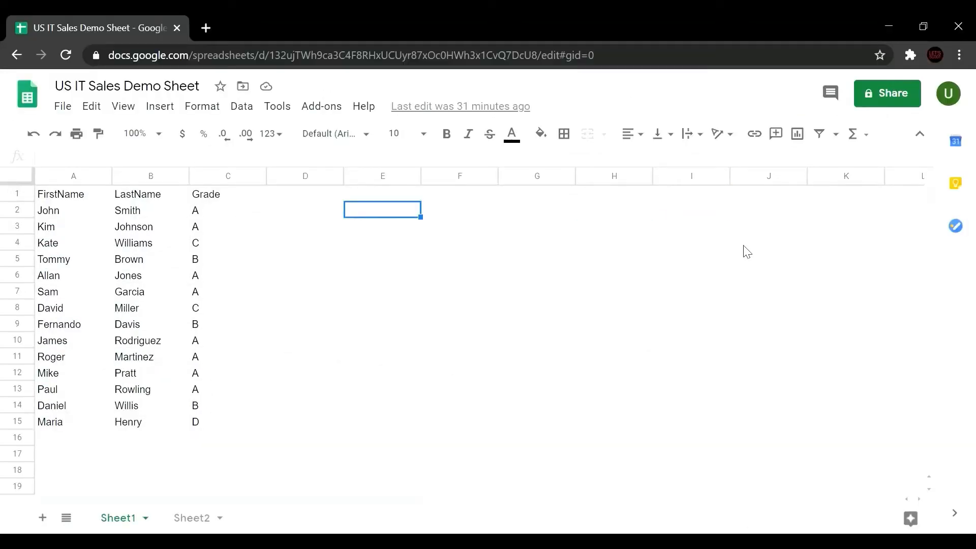
key(Up)
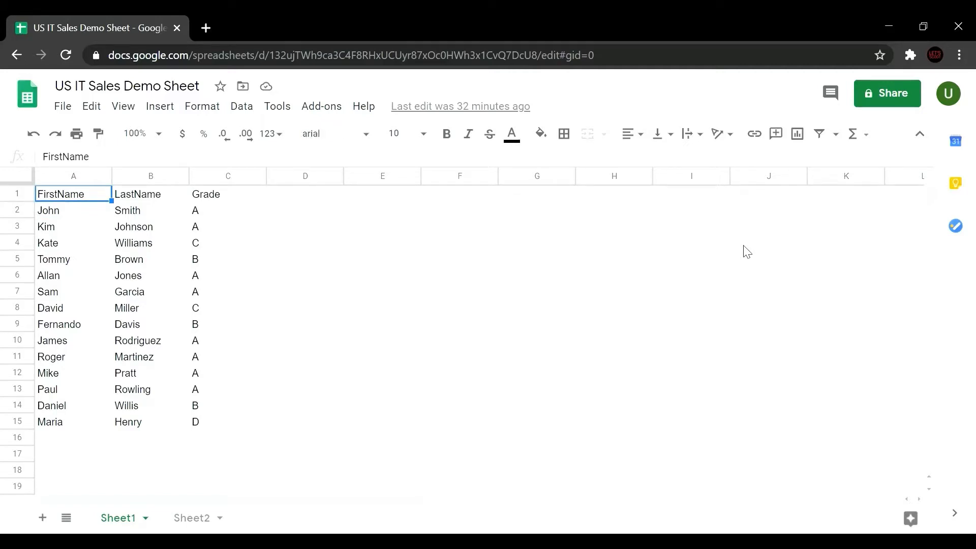
key(Right)
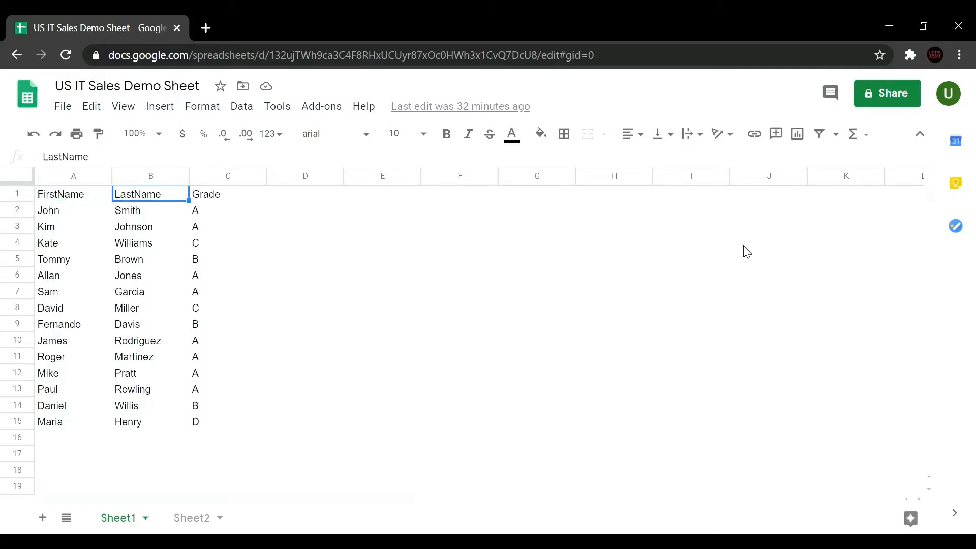
key(Left)
key(alt+Tab)
key(Right)
key(Right)
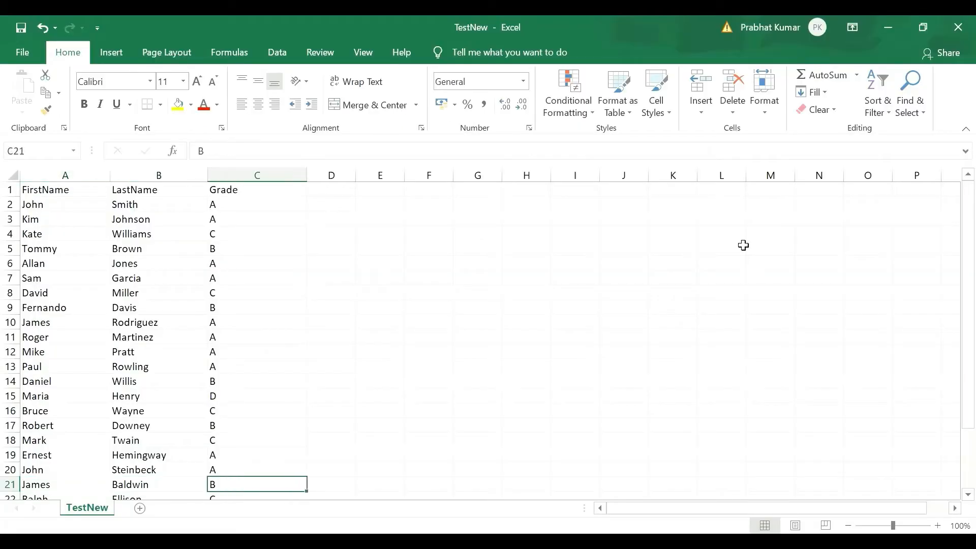
key(Up)
key(Up)
key(Up)
key(Up)
key(Up)
key(Up)
key(Up)
key(Up)
key(Up)
key(Up)
key(Up)
key(Up)
key(Up)
key(Up)
key(Up)
key(Up)
key(Up)
key(Up)
key(Up)
key(Up)
key(Left)
key(Left)
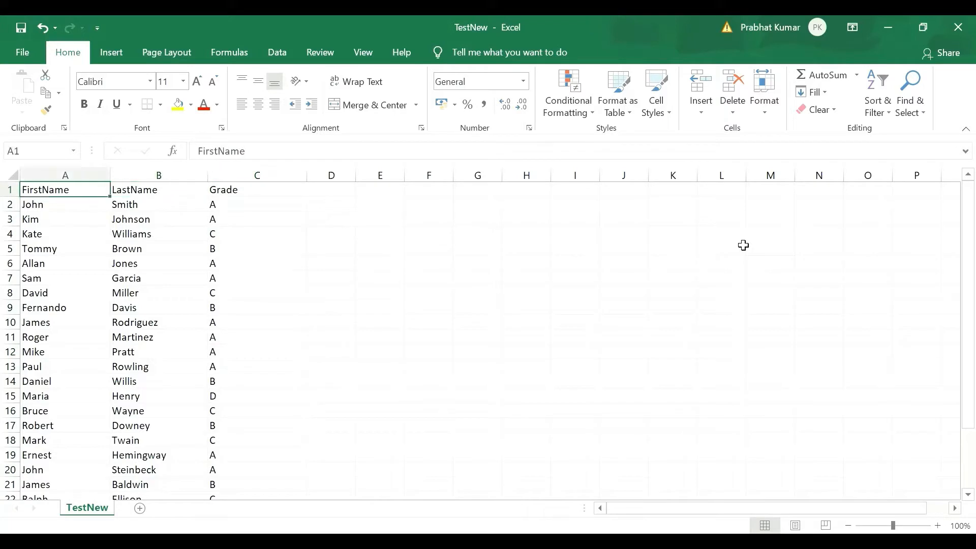
key(shift+Right)
key(shift+Right)
key(shift+Right)
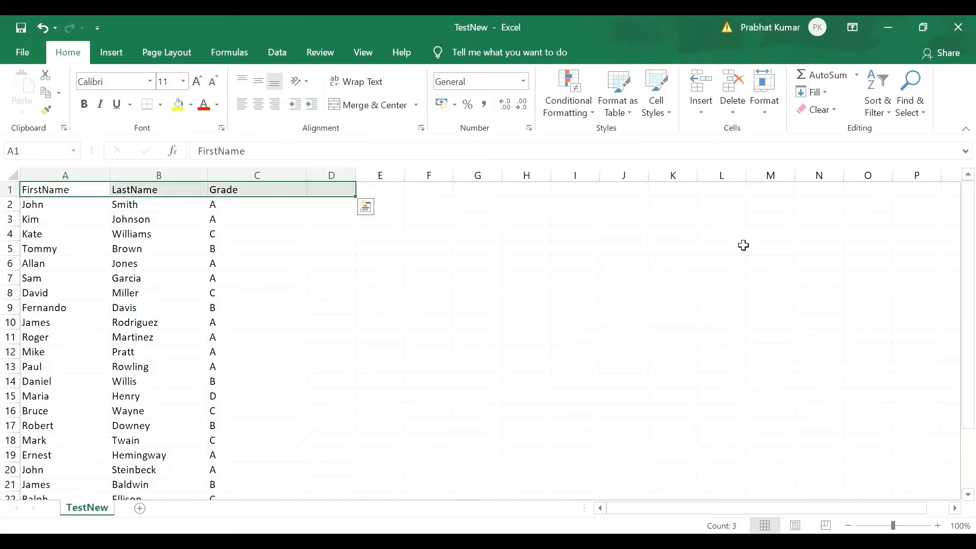
key(Left)
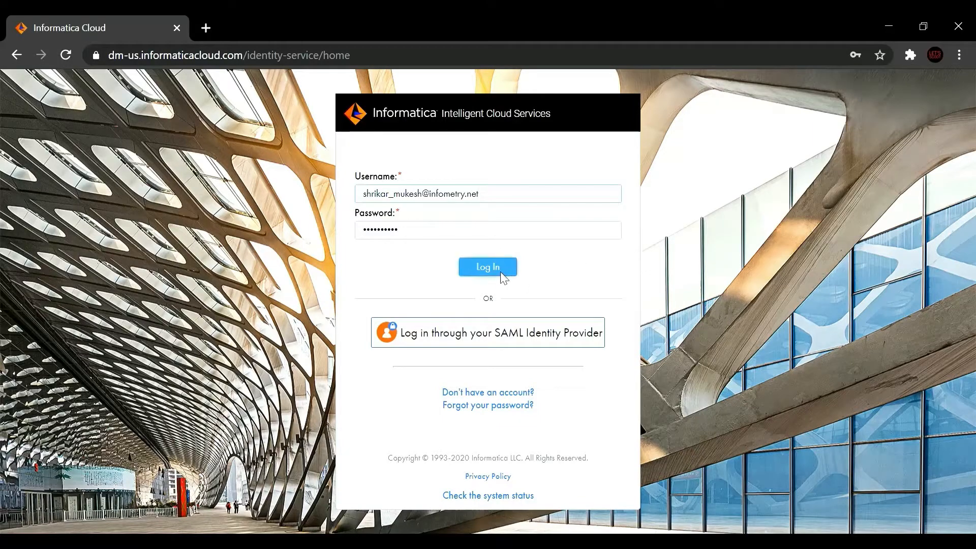
Step: Sign in and create a new blank mapping, Mapping171, from the Mappings asset types
click(501, 274)
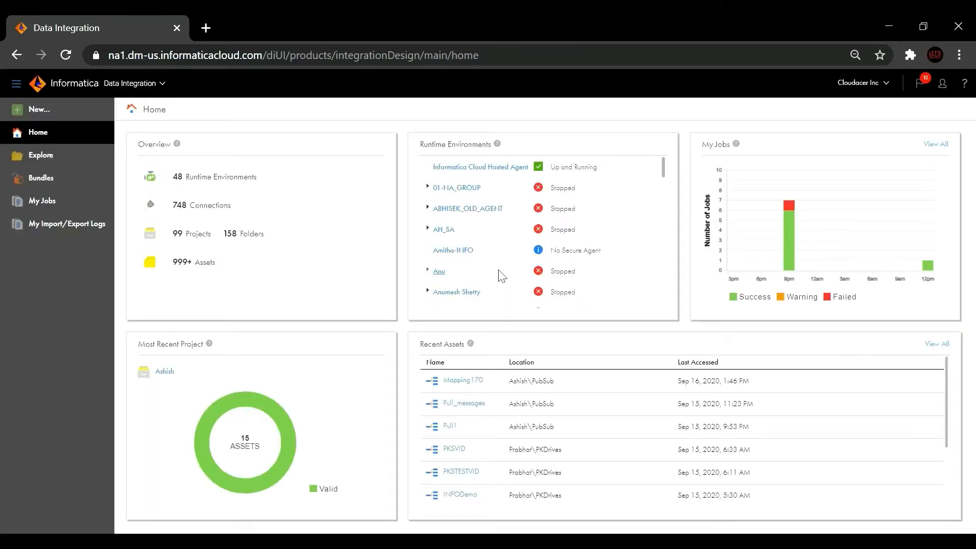
click(71, 112)
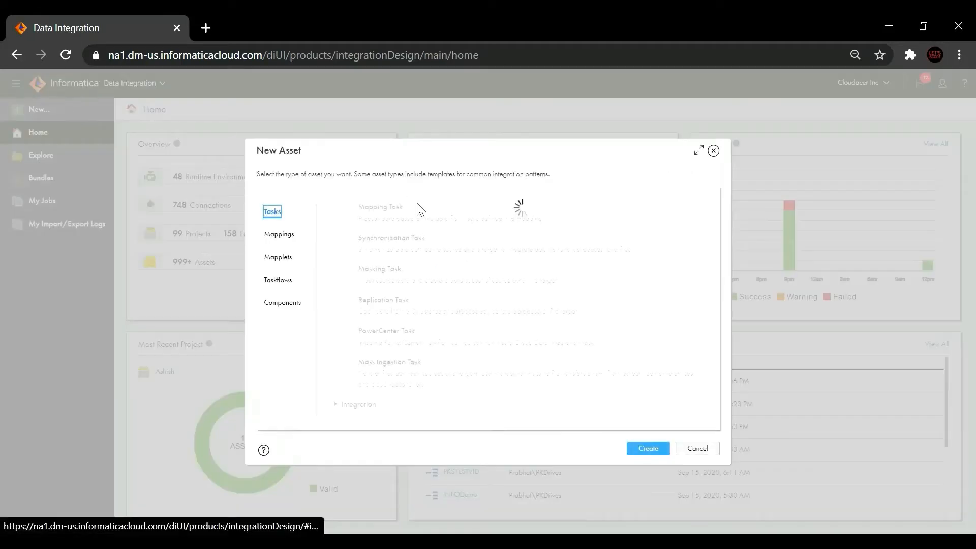
click(279, 233)
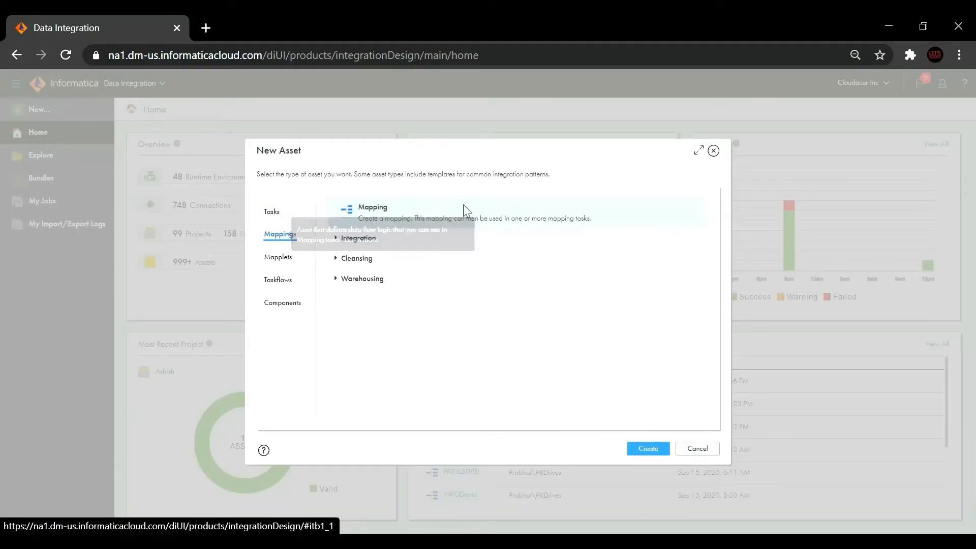
click(643, 449)
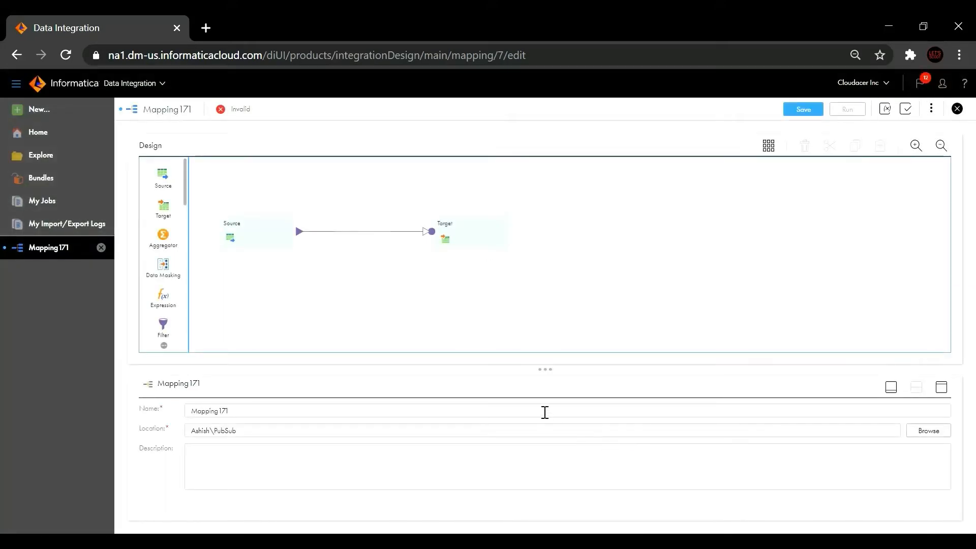
Step: Rename the mapping from Mapping171 to PKSTESTVID2
click(545, 412)
key(ctrl+a)
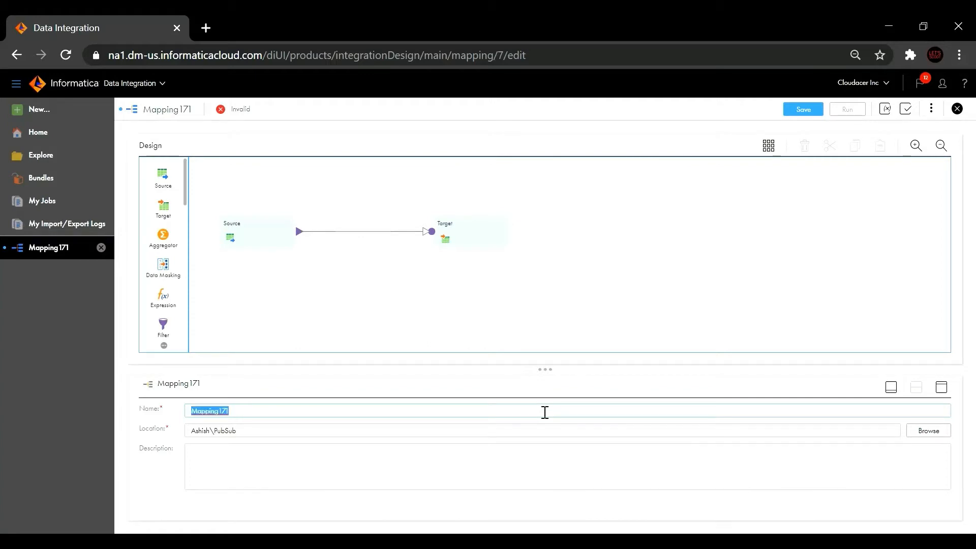
text(PKS)
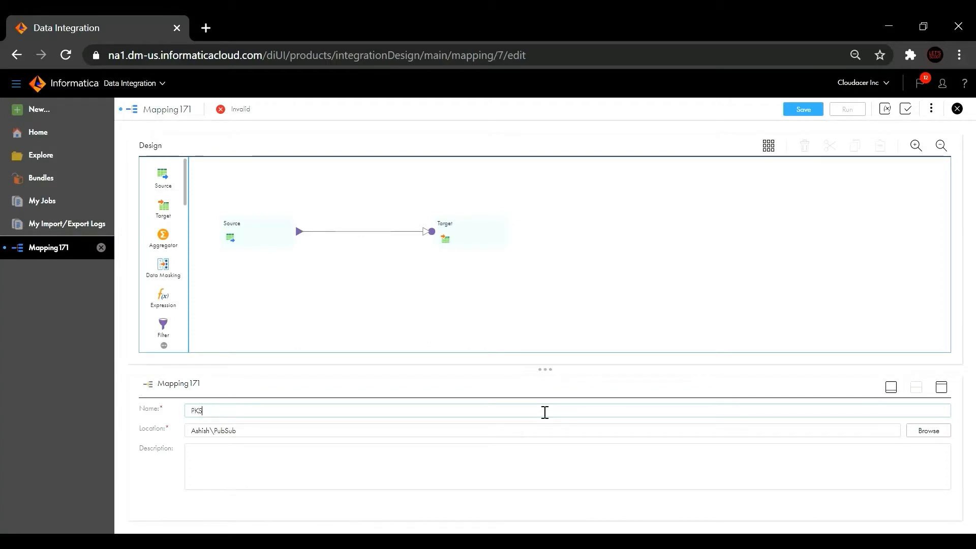
text(TVID2)
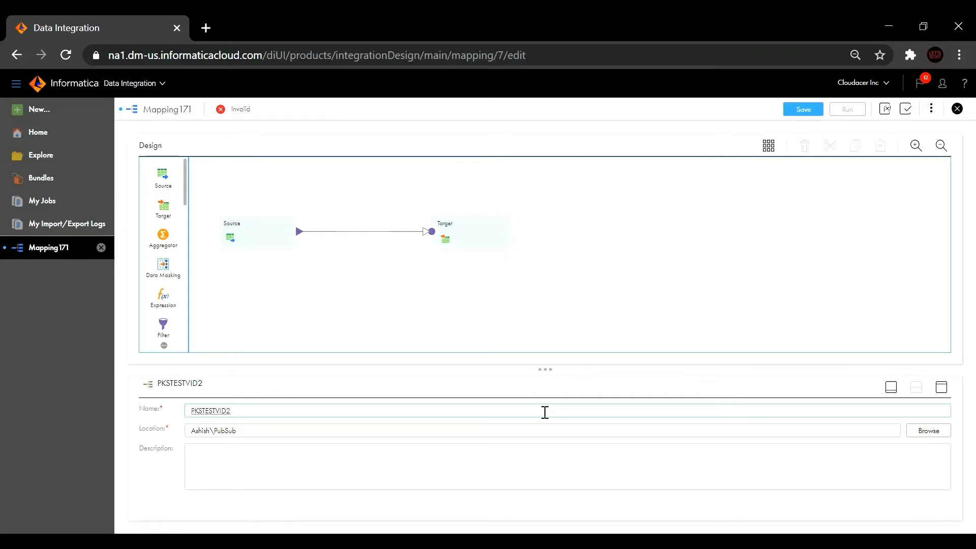
click(318, 312)
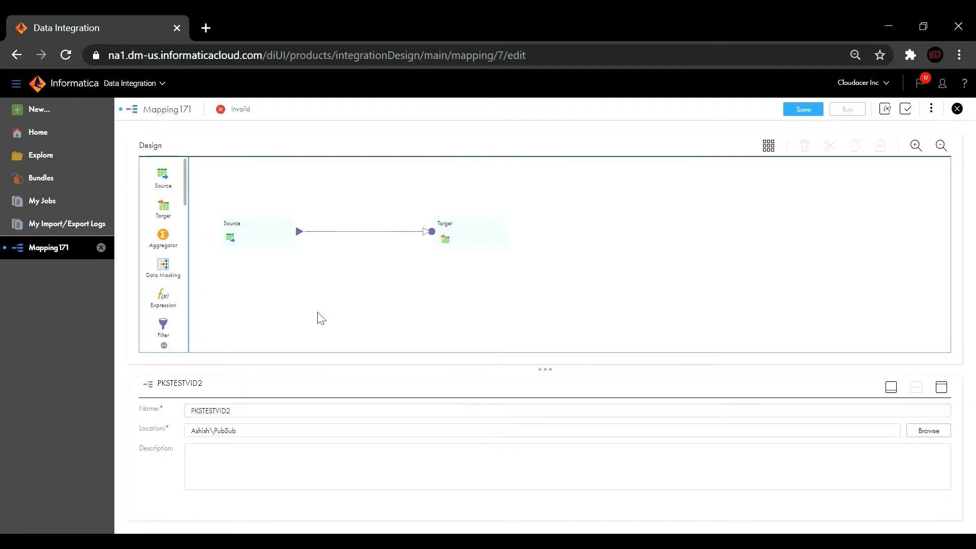
Step: Set the Source connection to the G2 flat-file test connection
click(260, 240)
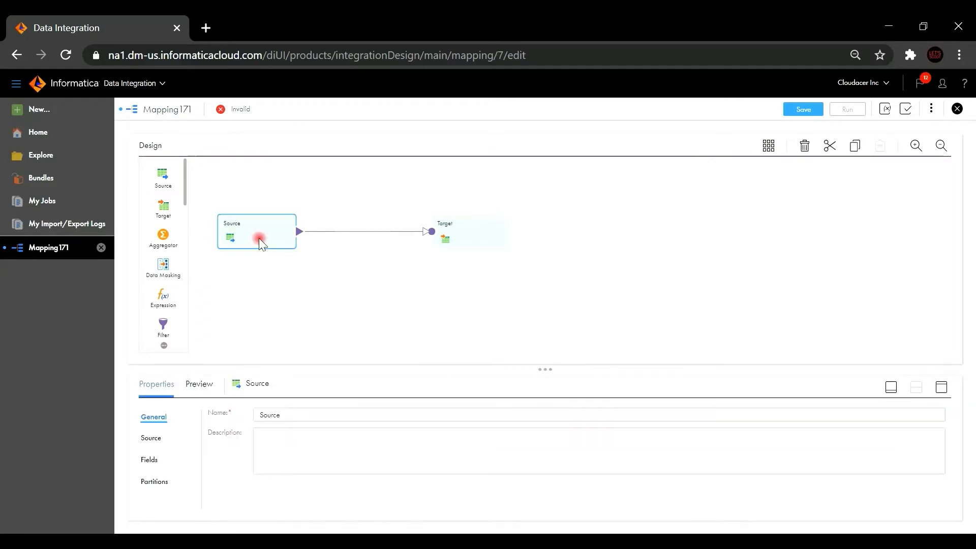
click(151, 437)
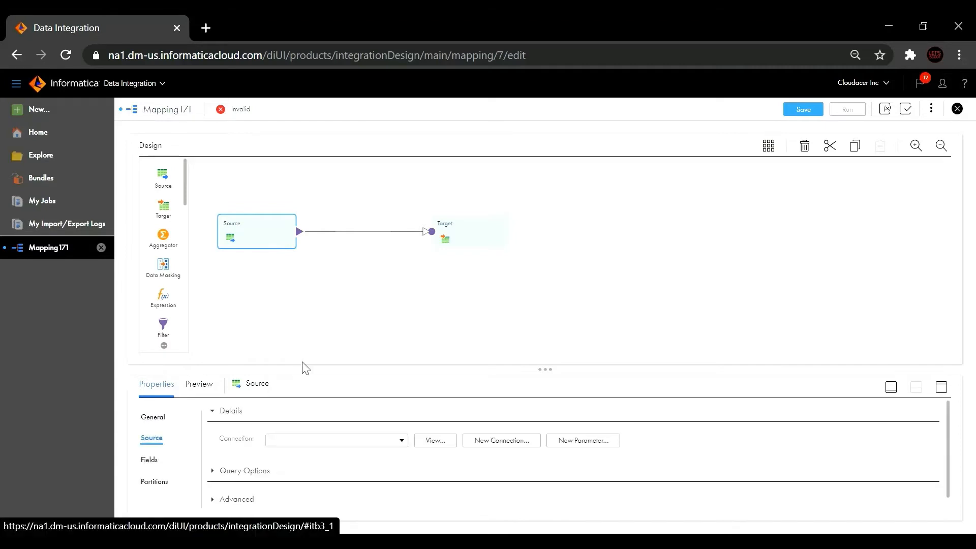
click(361, 442)
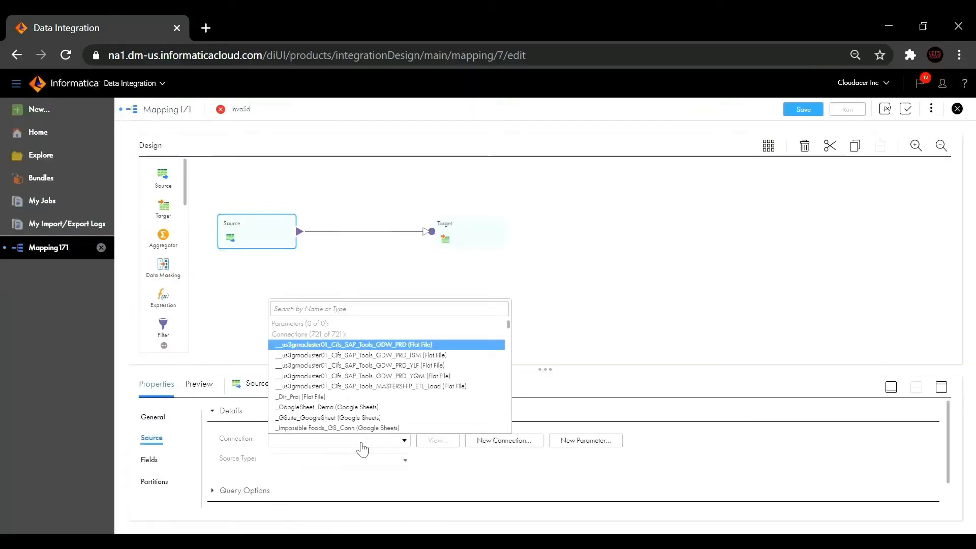
text(prabhat)
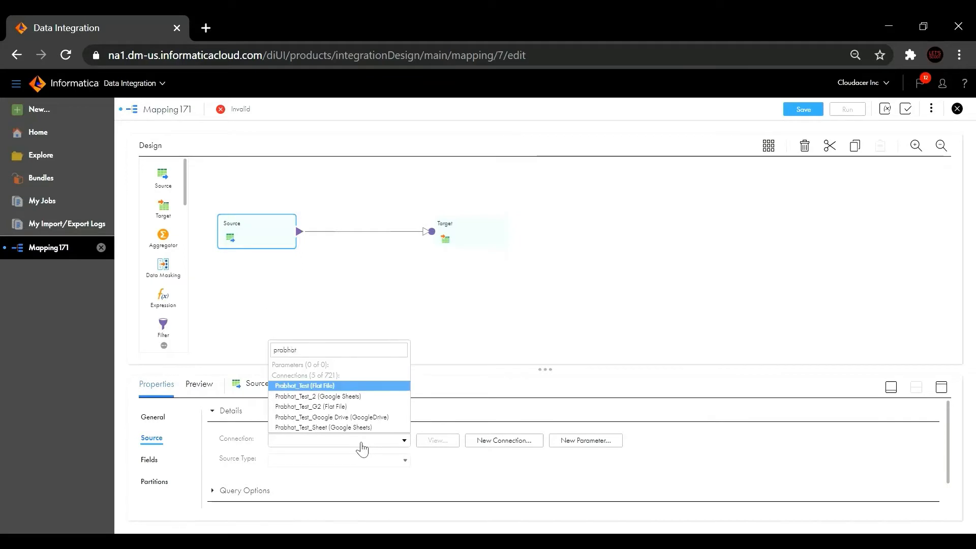
key(Down)
key(Down)
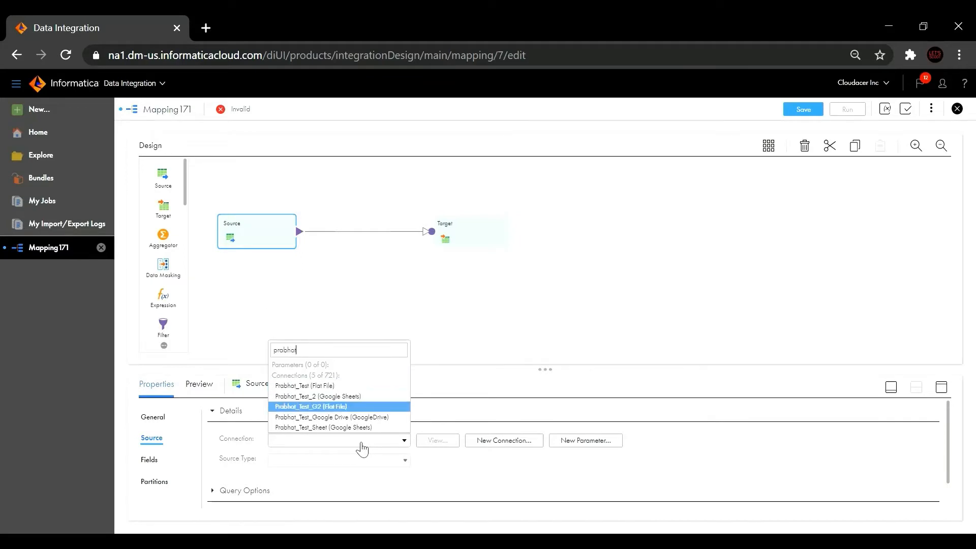
key(Return)
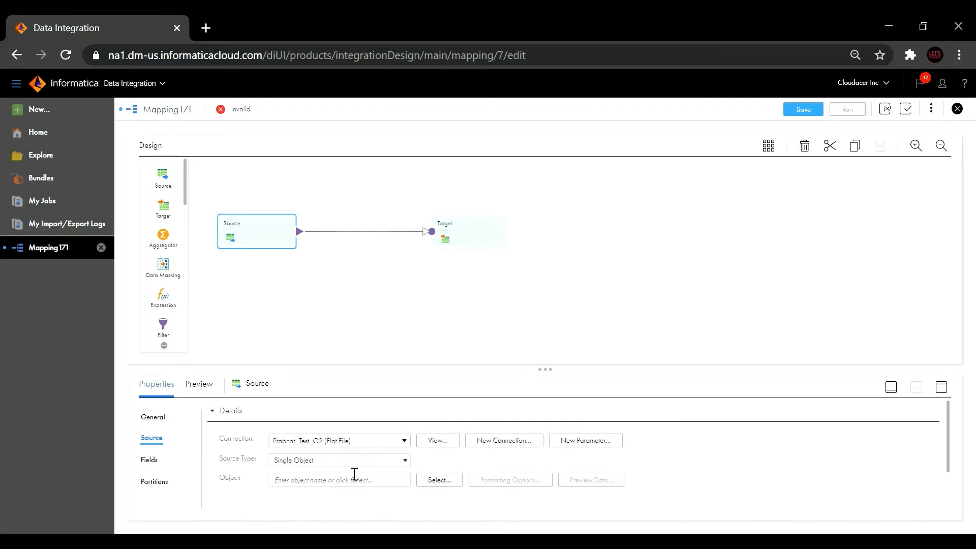
Step: Select TestNew.csv as the Source's single object
click(440, 481)
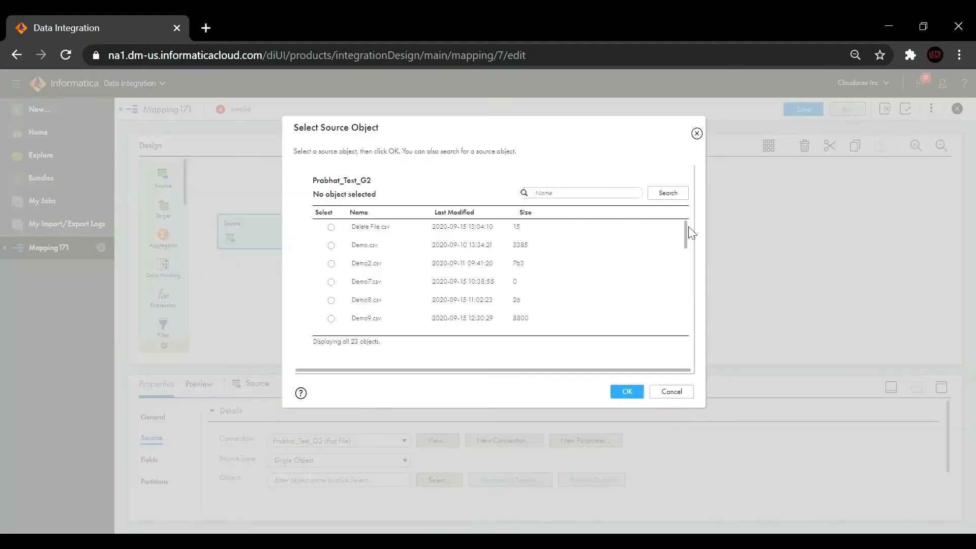
drag(685, 229, 687, 325)
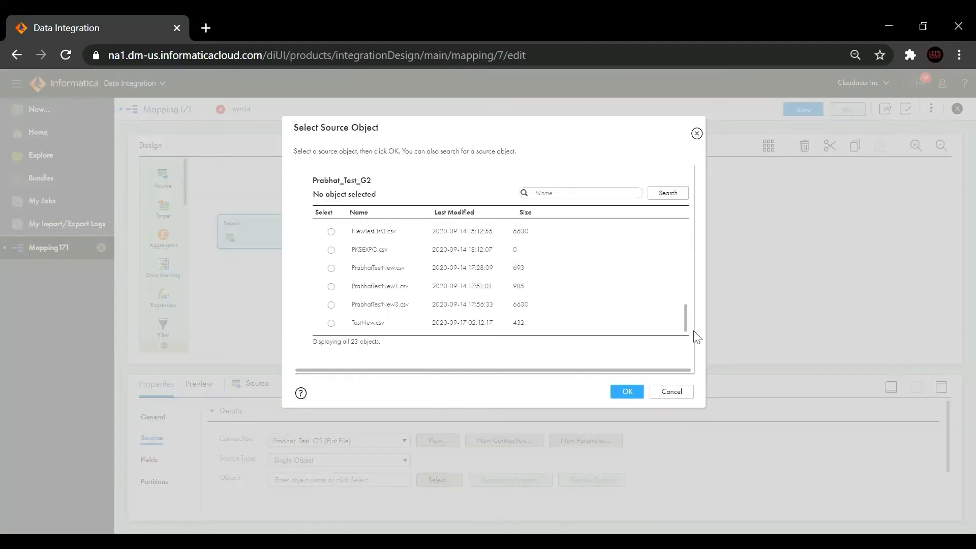
click(330, 323)
click(627, 392)
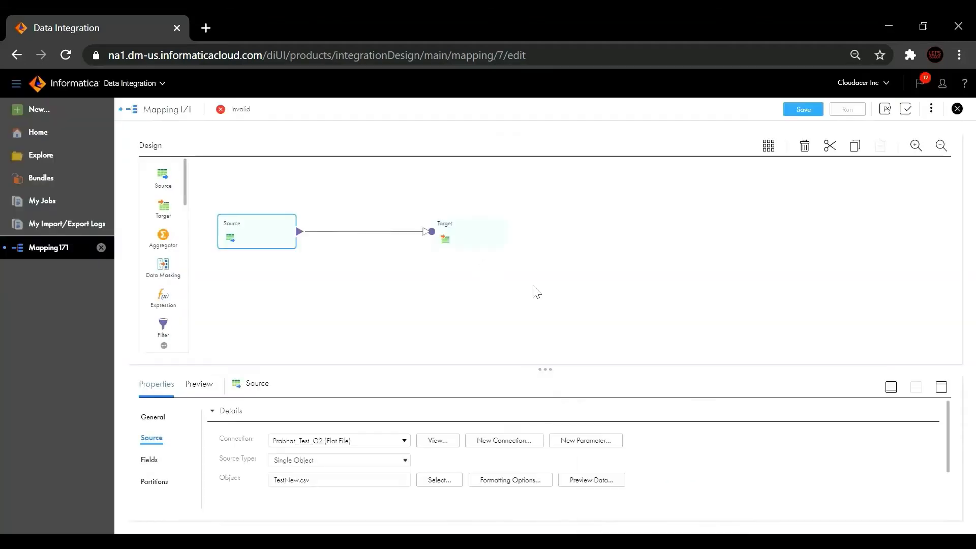
Step: Point the Target at the Google Sheets test-sheet connection
click(478, 239)
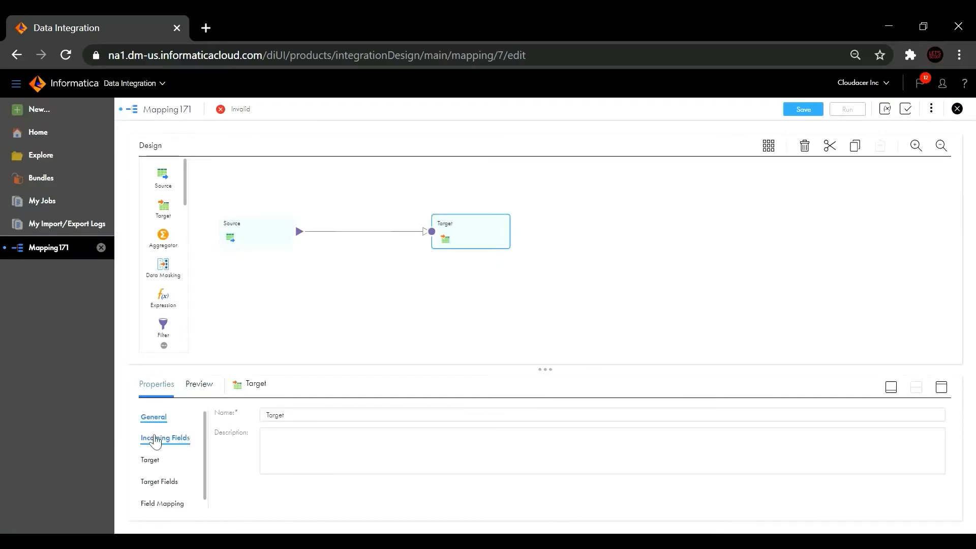
click(147, 459)
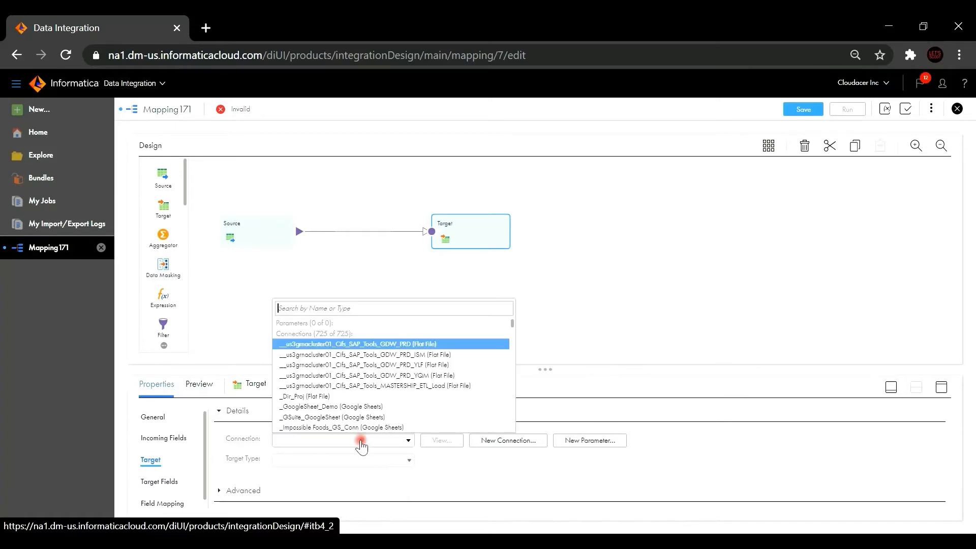
click(361, 442)
text(c)
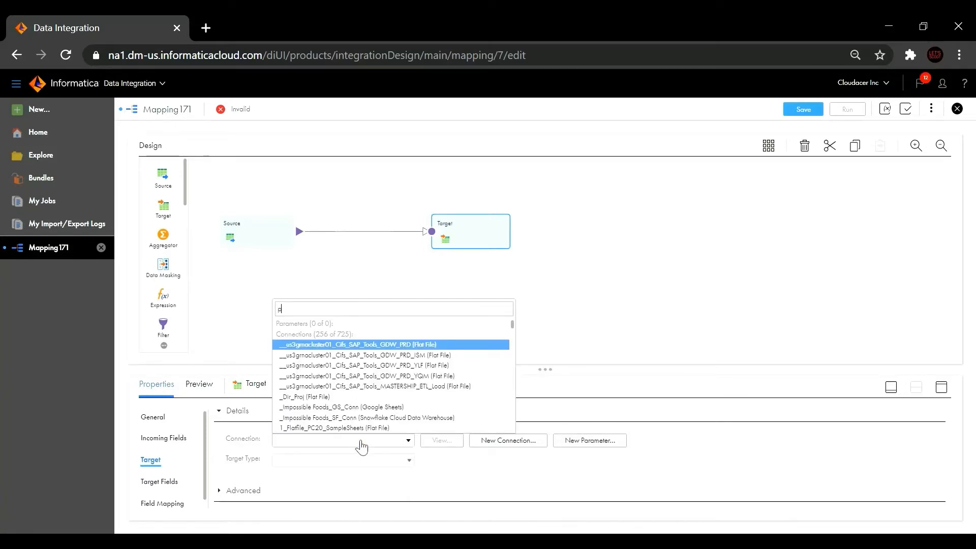
text(rabhat)
key(Down)
key(Down)
key(Down)
key(Down)
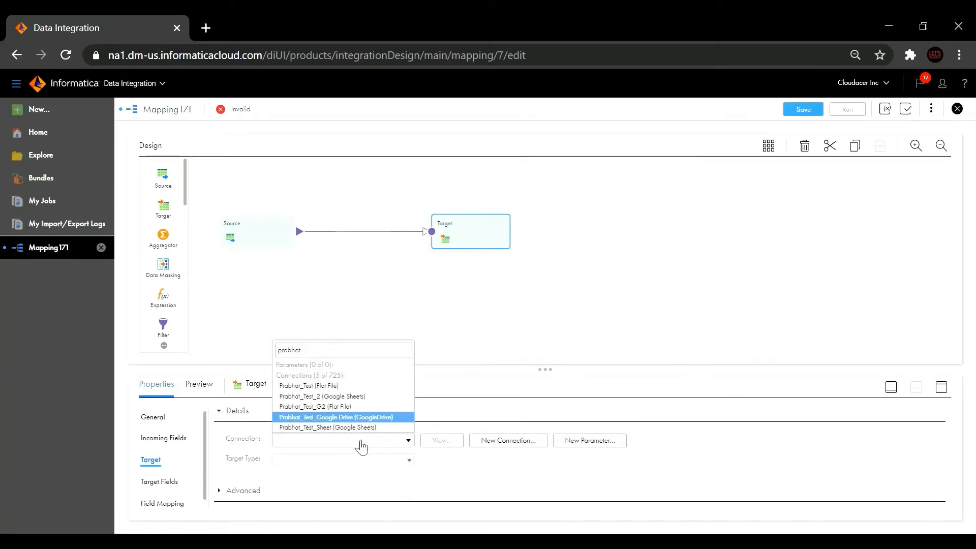
key(Return)
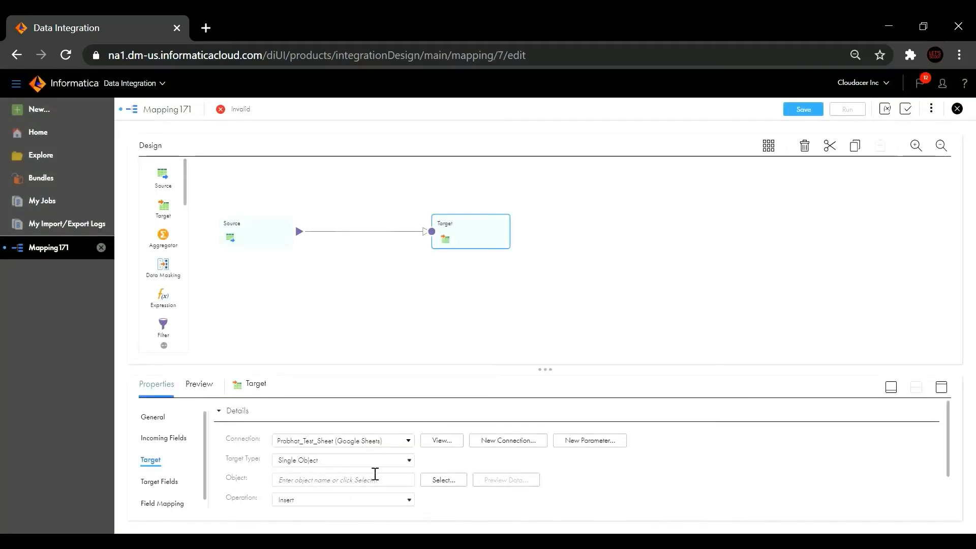
Step: Choose Sheet1 as the Target object
click(443, 481)
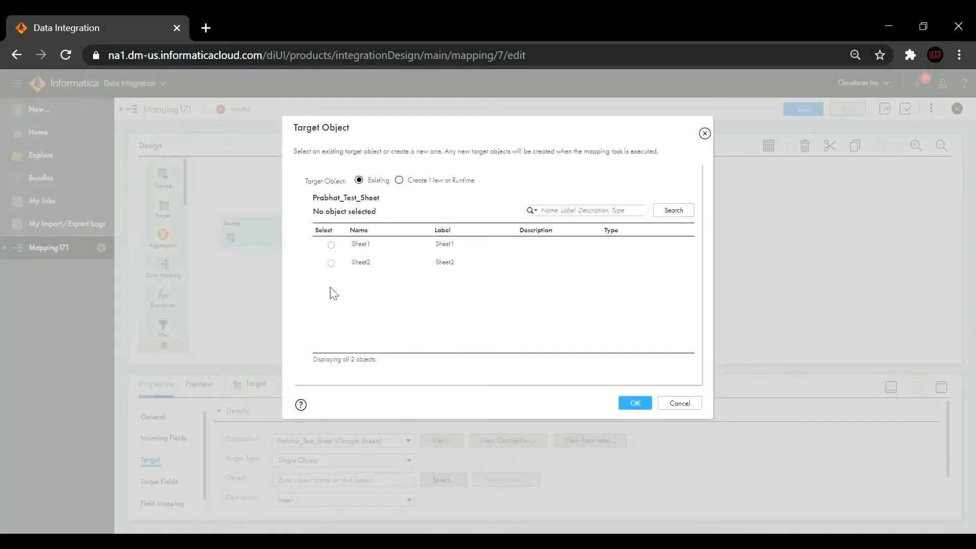
click(331, 245)
click(634, 405)
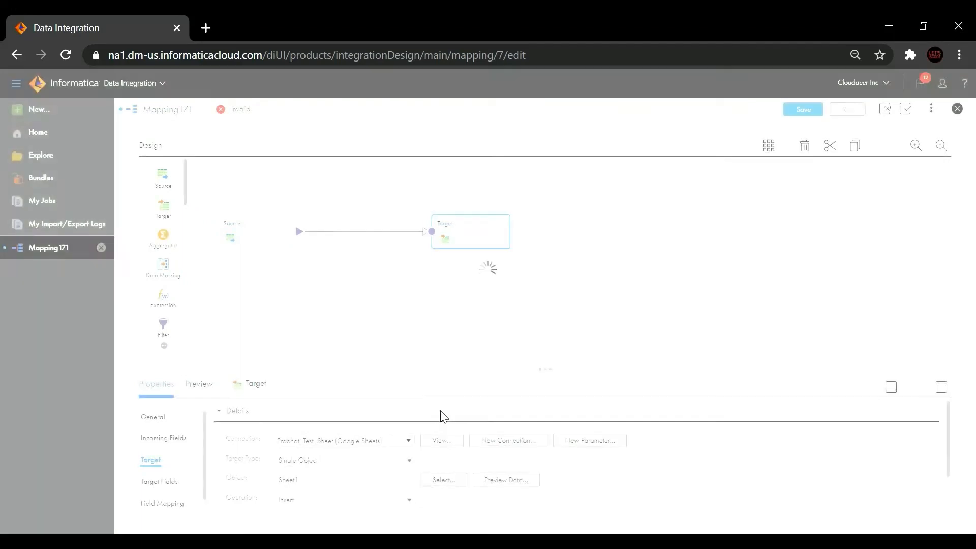
Step: Change the Target operation from Insert to Update
click(373, 501)
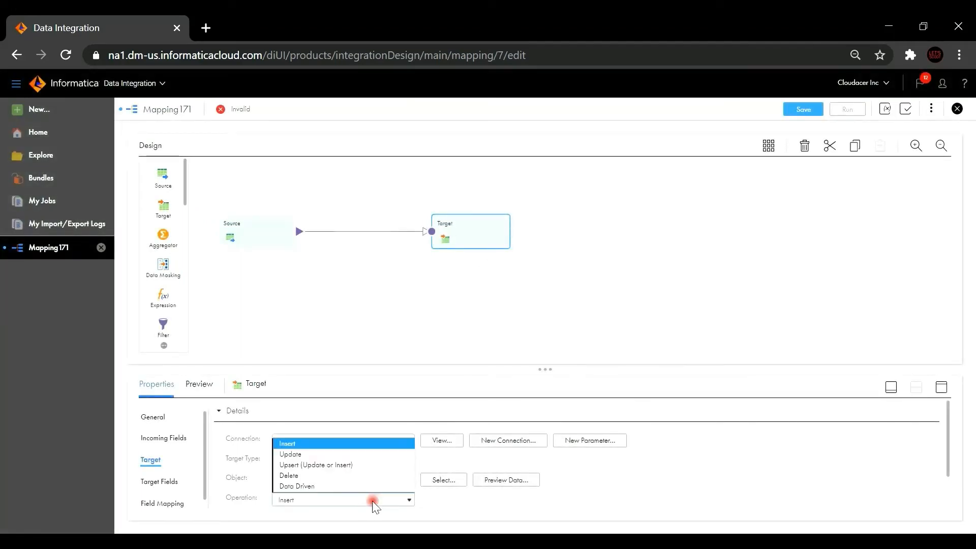
click(351, 454)
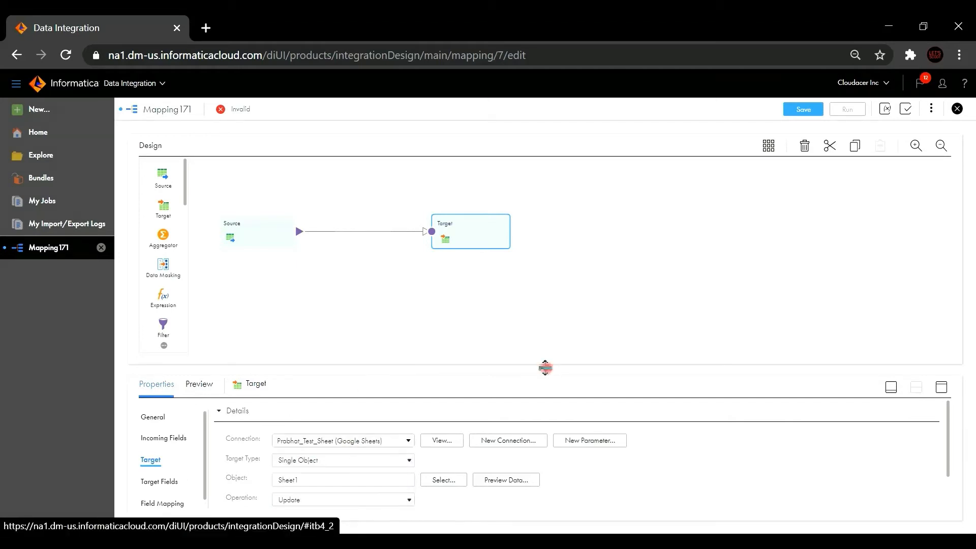
drag(545, 366, 542, 292)
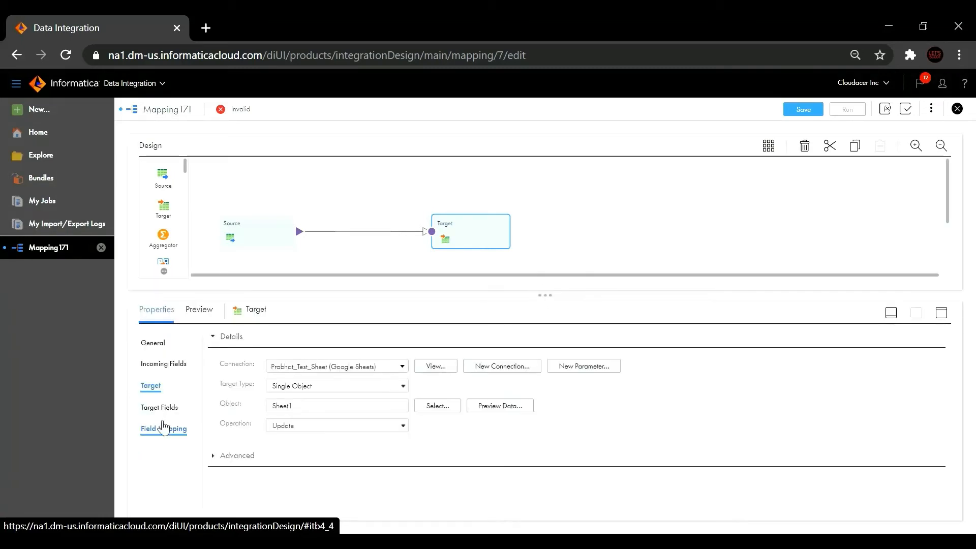
Step: Smart-match FirstName, LastName and Grade to the target fields in Field Mapping
click(166, 430)
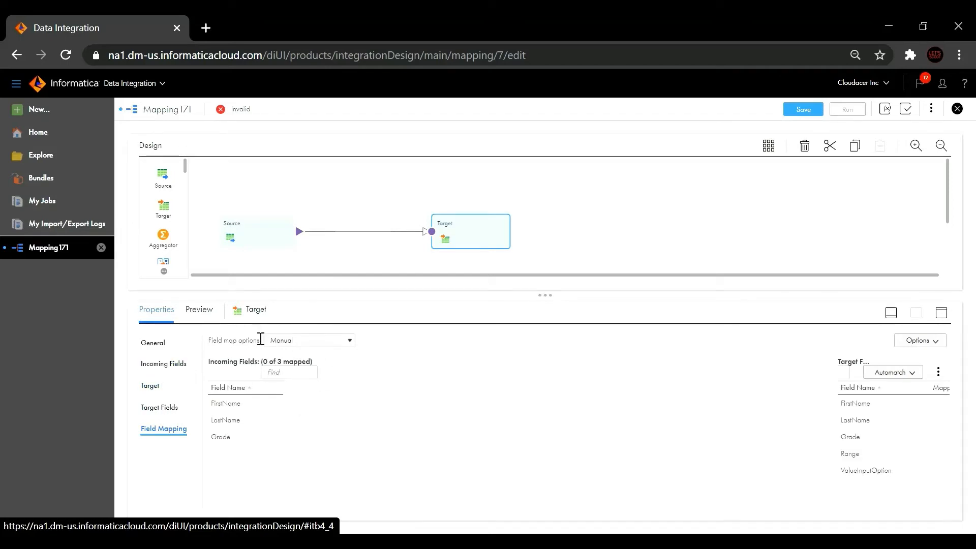
click(904, 372)
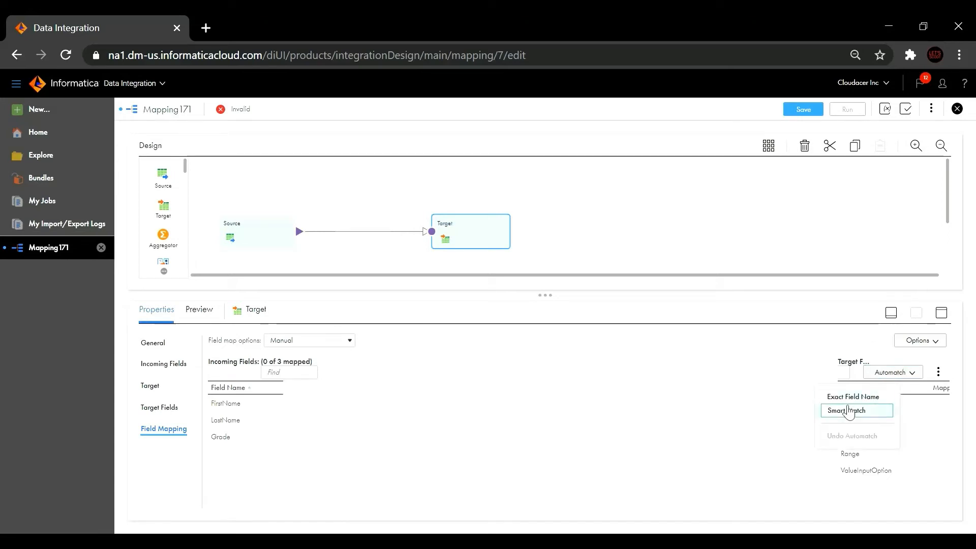
click(844, 413)
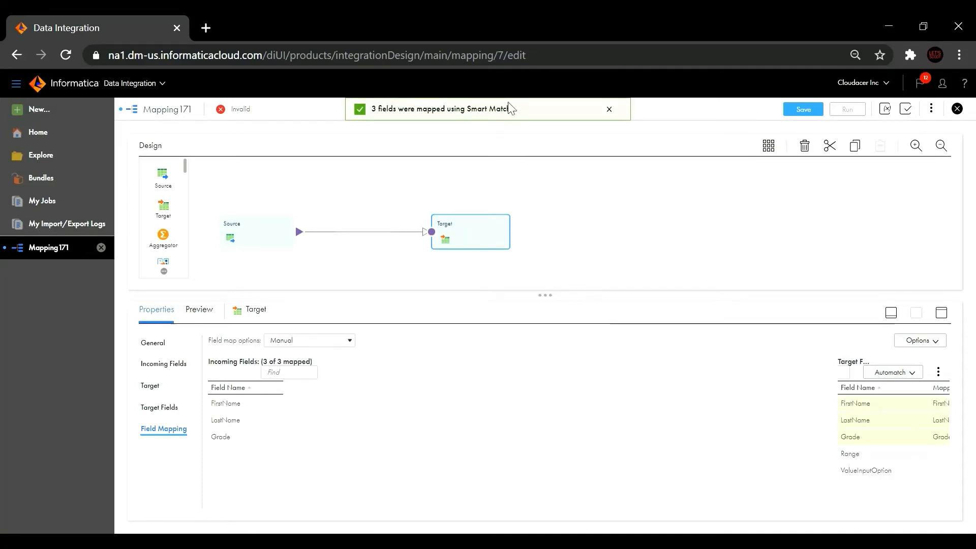
Step: Save PKSTESTVID2 and run it on the LAPTOP-CC3DGUDV runtime environment
click(806, 109)
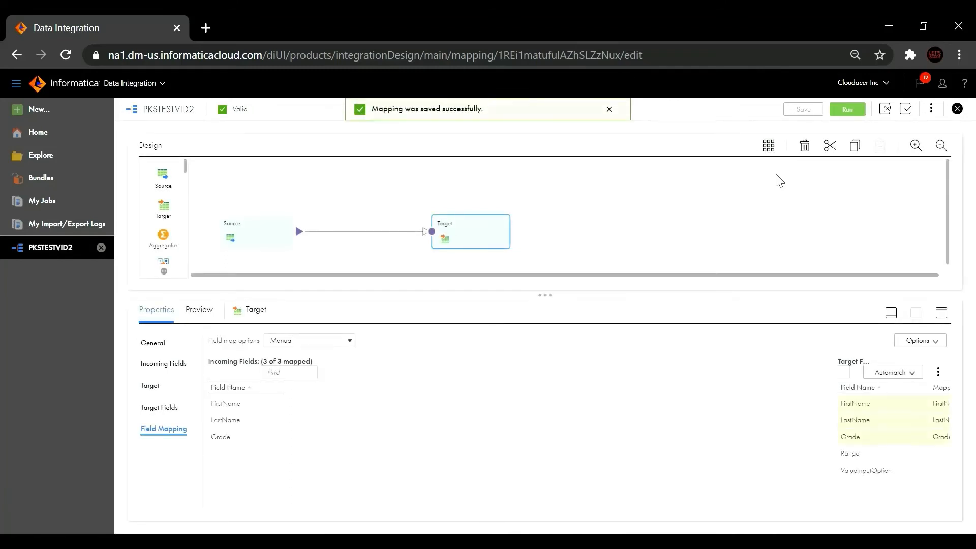
click(848, 112)
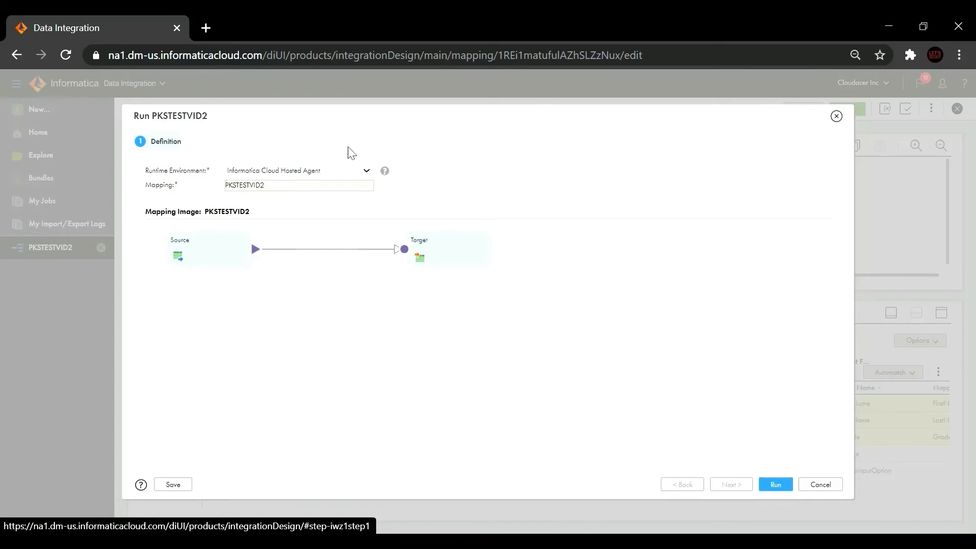
click(340, 169)
key(l)
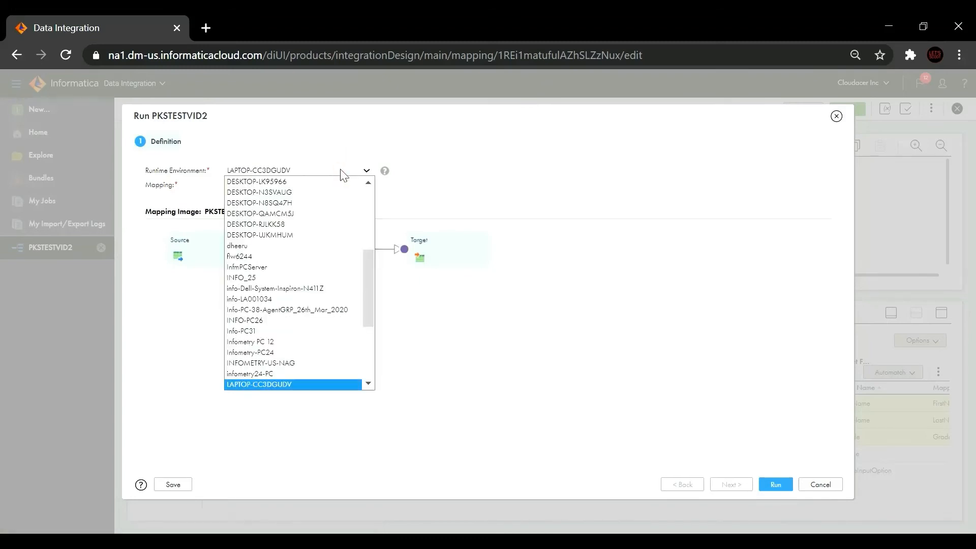
key(Return)
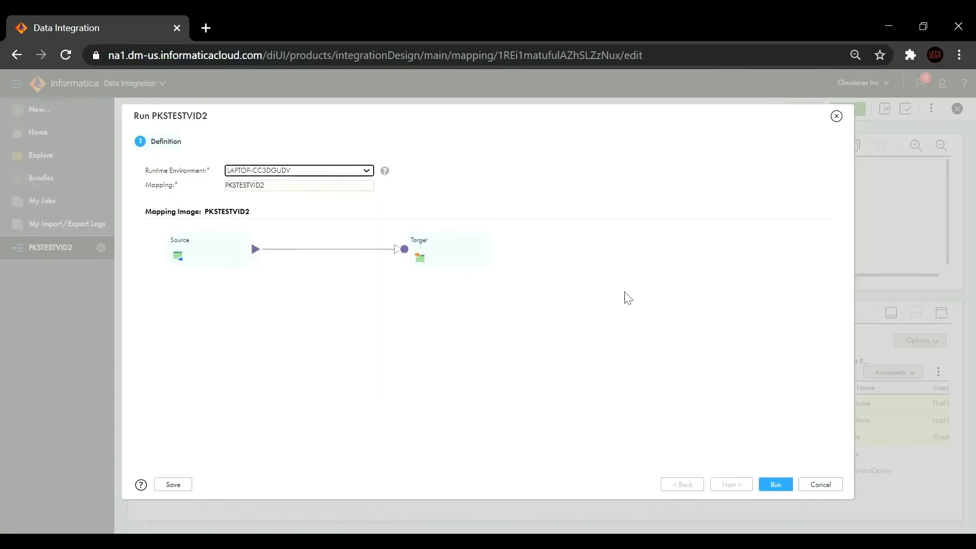
click(784, 485)
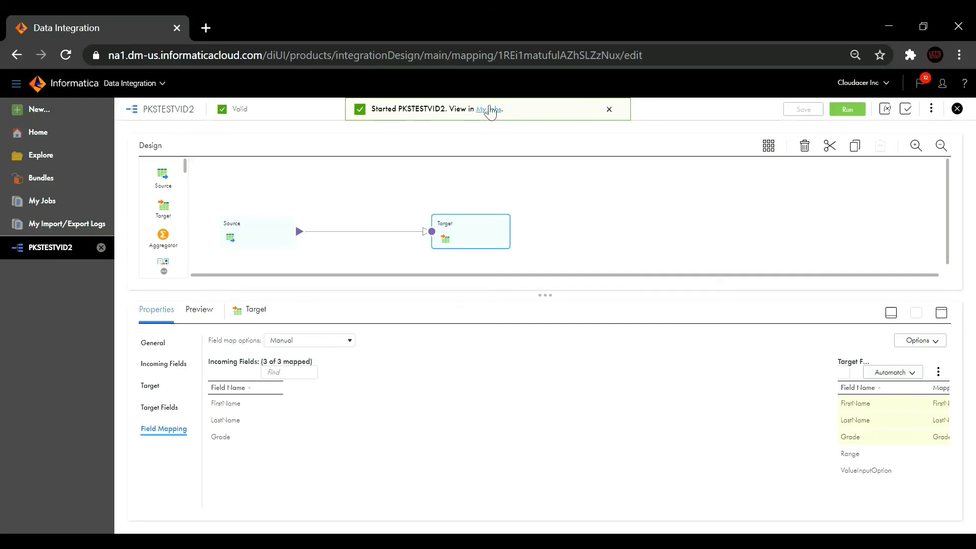
Step: Open My Jobs and refresh until PKSTESTVID2-1 shows Success with 25 rows
click(489, 110)
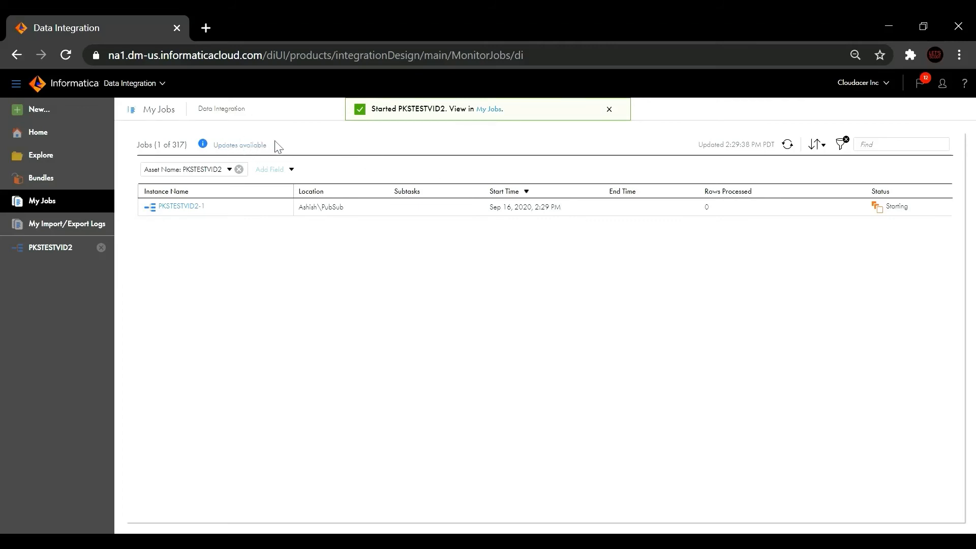
click(789, 145)
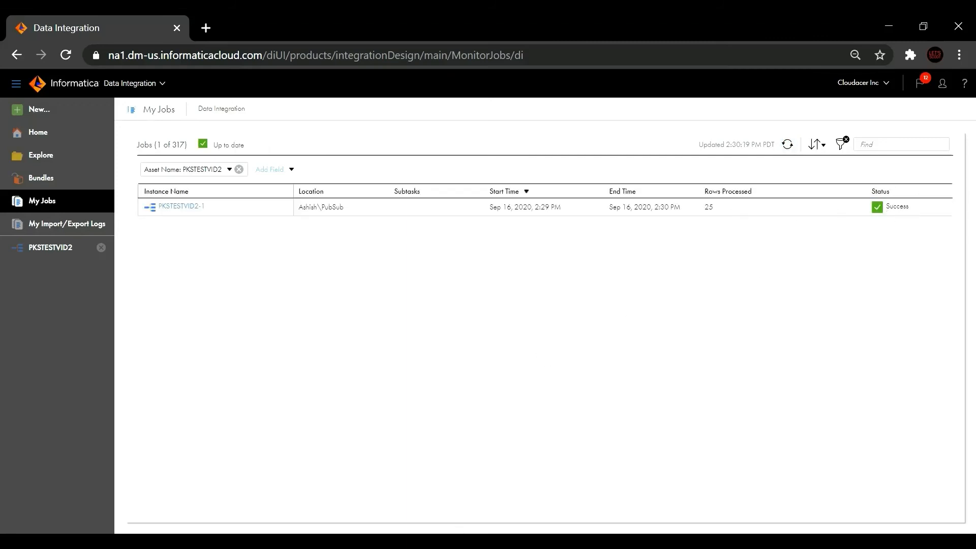
Step: Bring up the US IT Sales Demo Sheet and confirm loaded rows end at row 26
mouse_move(503, 527)
click(533, 479)
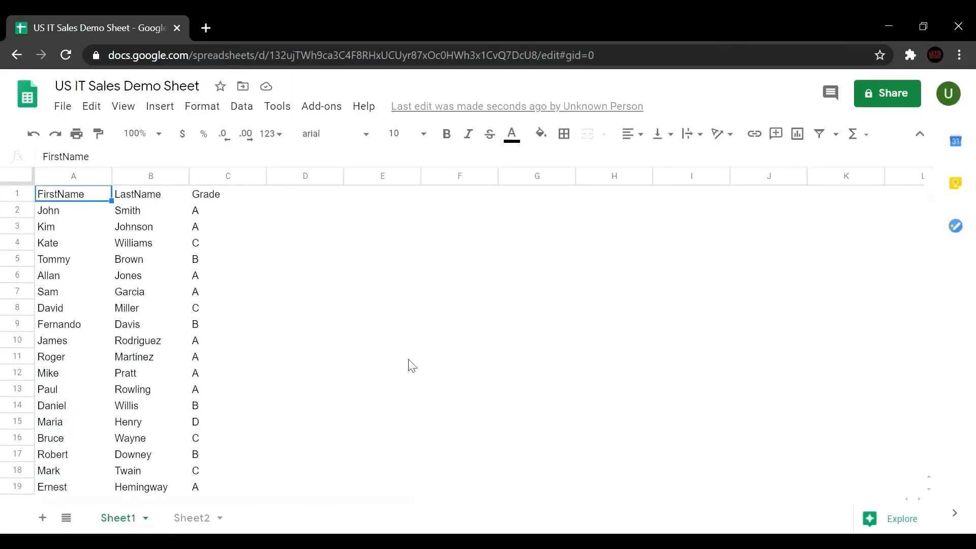
key(Down)
key(Down)
key(Down)
key(Down)
key(Down)
key(Down)
key(Down)
key(Down)
key(Down)
key(Down)
key(Down)
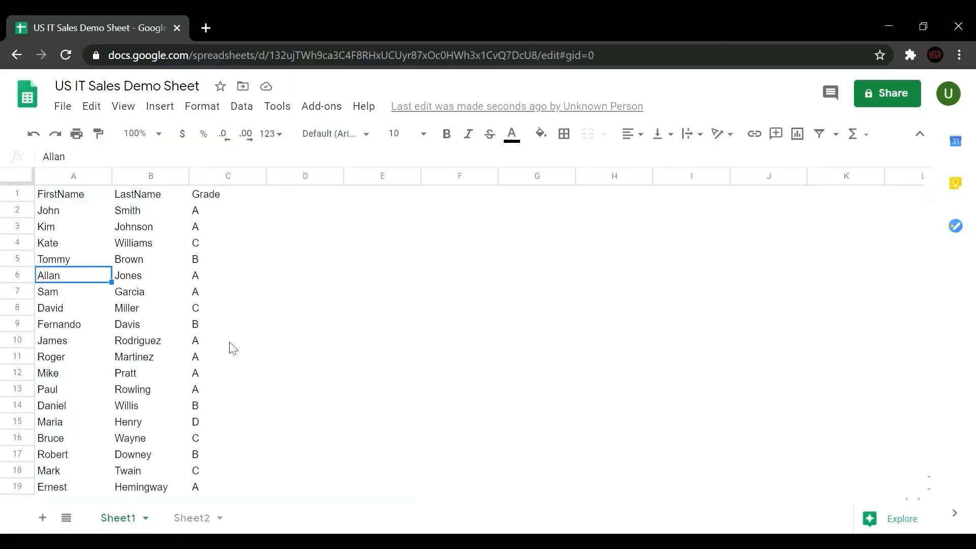
key(Down)
key(Down)
key(Down)
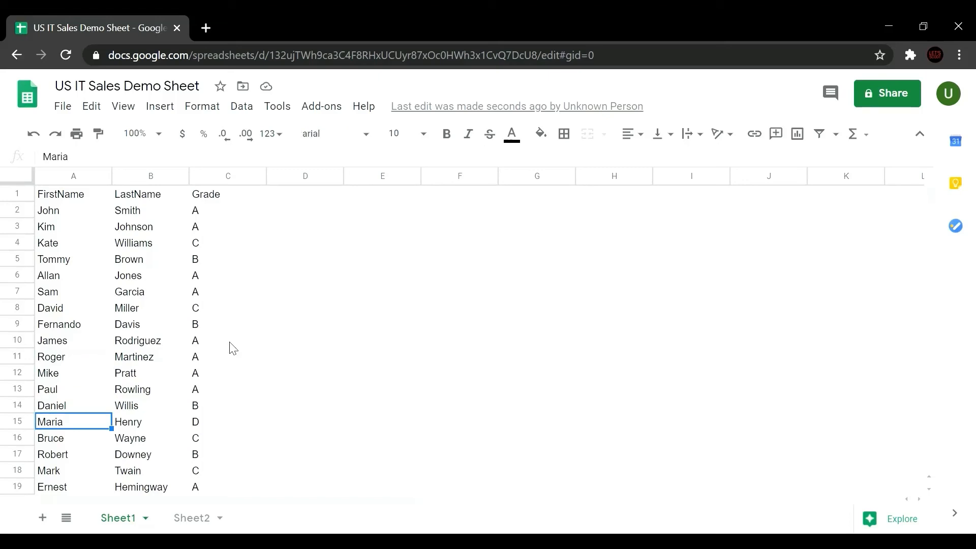
key(Down)
key(Down)
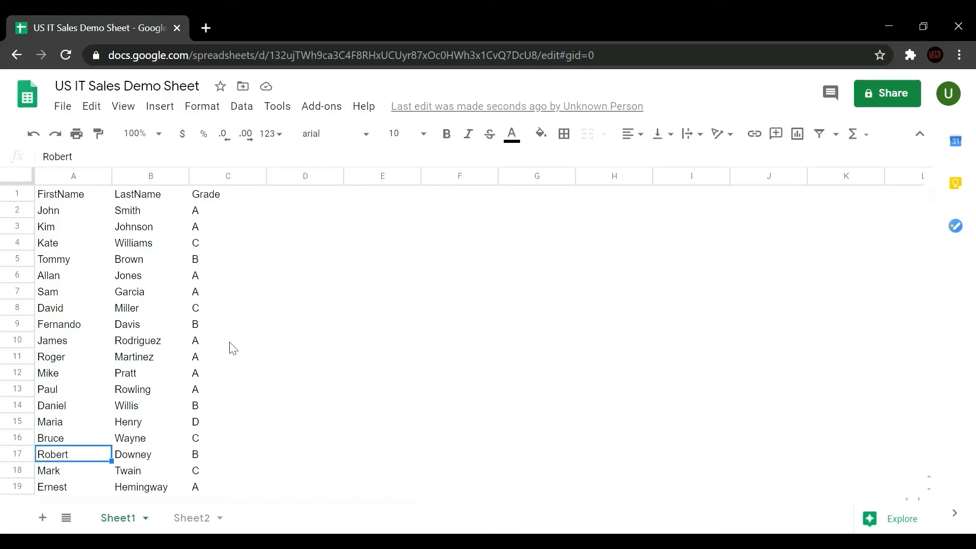
key(Up)
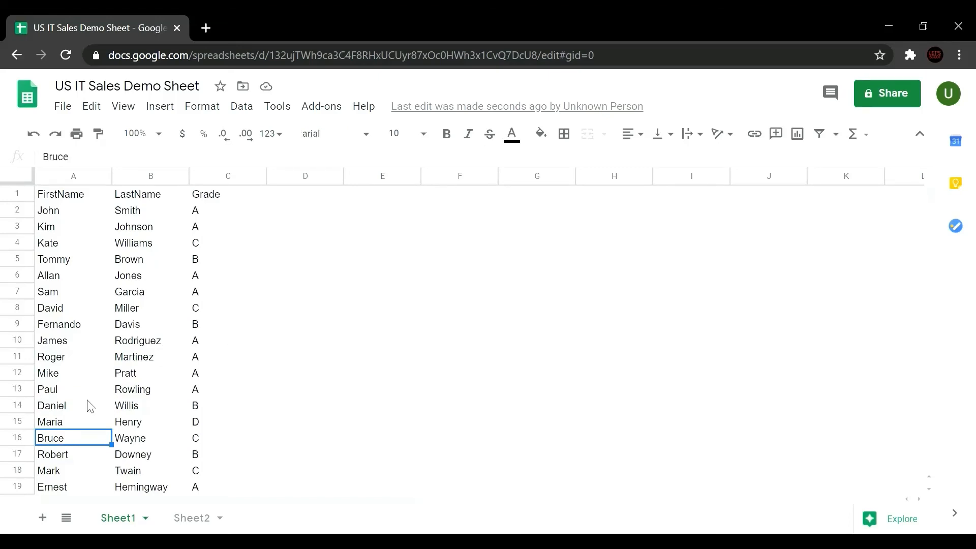
key(Up)
key(Down)
key(Up)
key(Right)
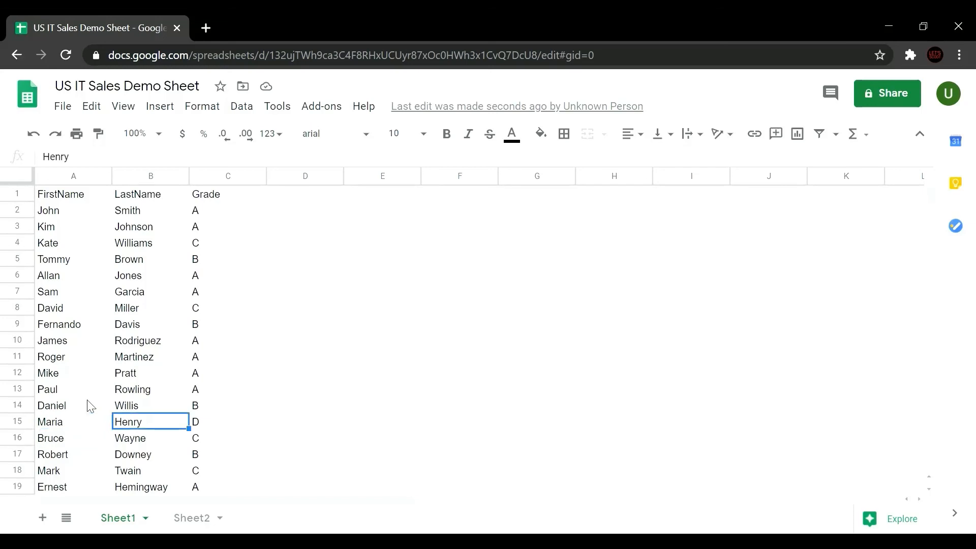
key(Right)
key(Left)
key(Left)
key(Down)
key(Down)
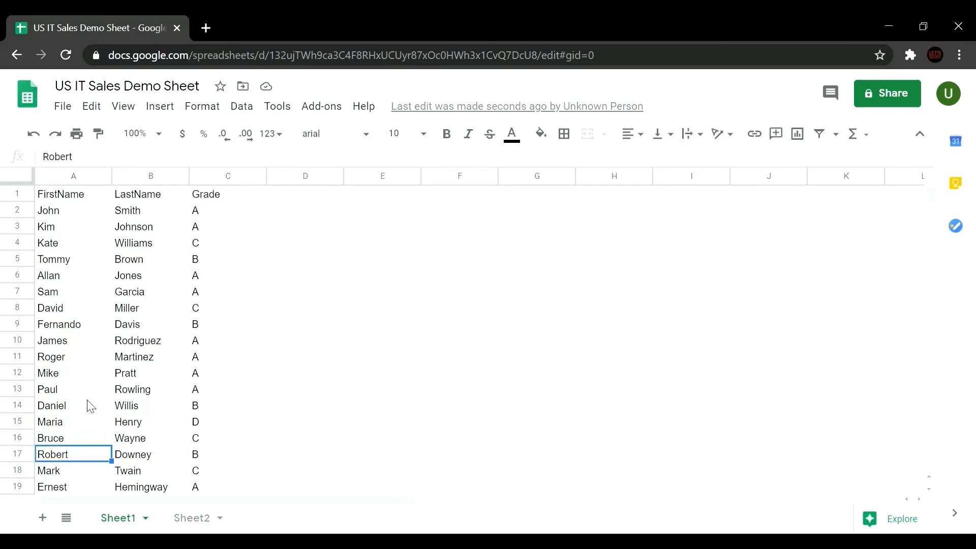
key(Up)
key(Down)
key(Down)
key(Down)
key(Down)
key(Down)
key(Down)
key(Down)
key(Down)
key(Down)
key(Down)
key(Down)
key(Down)
key(Up)
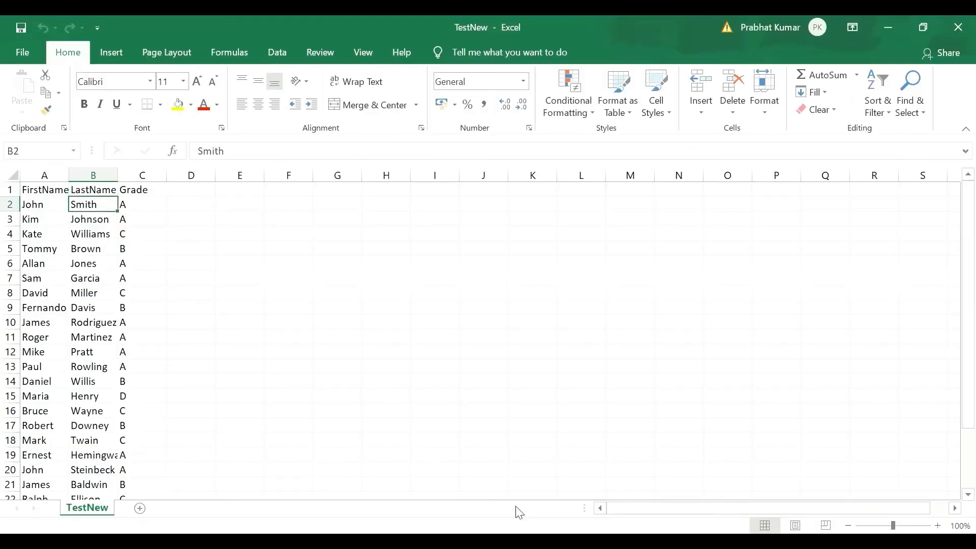
Step: Compare the loaded names and grades against the TestNew source rows
key(Down)
key(Down)
key(Down)
key(Down)
key(Down)
key(Down)
key(Down)
key(Down)
key(Down)
key(Down)
key(Down)
key(Down)
key(Down)
key(Down)
key(Down)
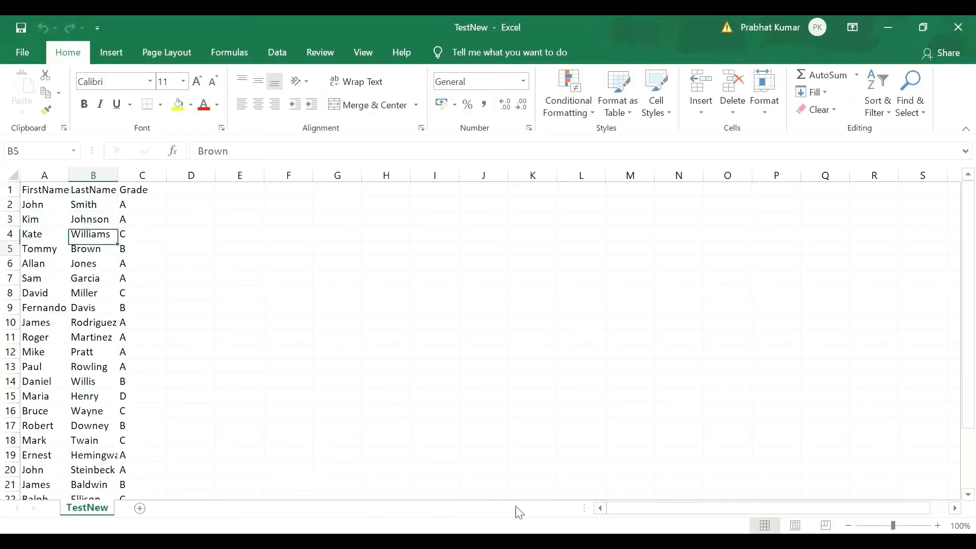
key(Up)
key(Left)
key(Up)
key(Down)
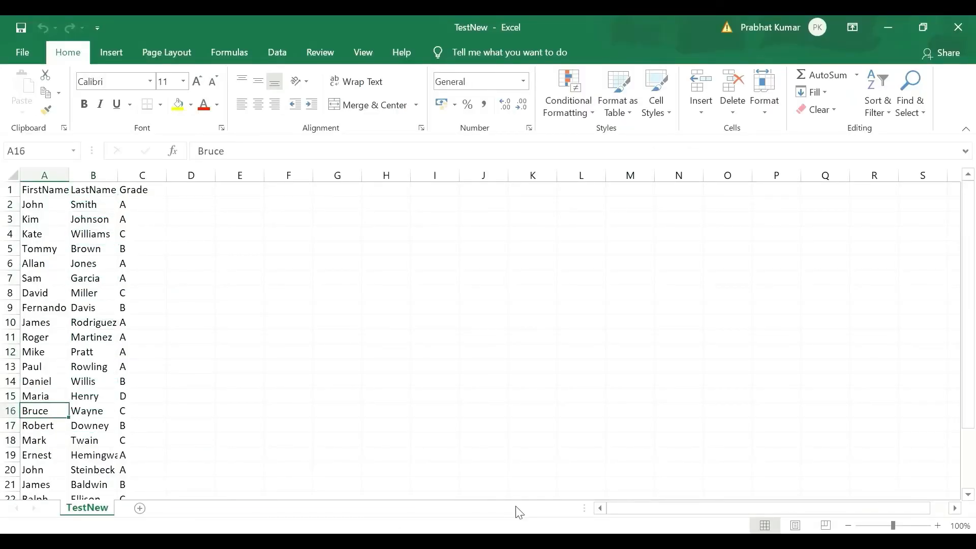
key(Down)
key(Down)
key(Down)
key(Down)
key(Down)
key(Down)
key(Down)
key(Down)
key(Down)
key(Down)
key(Down)
key(Down)
key(Down)
key(Down)
key(Down)
key(Down)
key(Down)
key(Down)
key(Up)
key(Up)
key(Up)
key(Up)
key(Up)
key(Up)
key(Up)
key(Up)
key(Up)
key(Up)
key(Up)
key(Up)
key(Up)
key(Up)
key(Up)
key(Up)
key(Up)
key(Up)
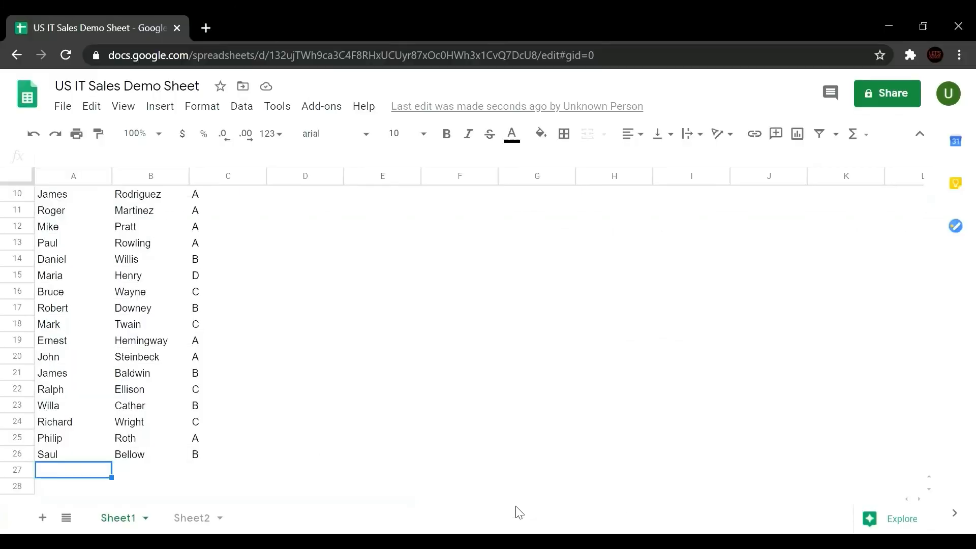
key(Up)
key(Up)
key(Up)
key(Up)
key(Up)
key(Up)
key(Up)
key(Up)
key(Up)
key(Up)
key(Up)
key(Up)
key(Up)
key(Up)
key(Up)
key(Up)
key(Up)
key(Up)
key(Up)
key(Up)
key(Up)
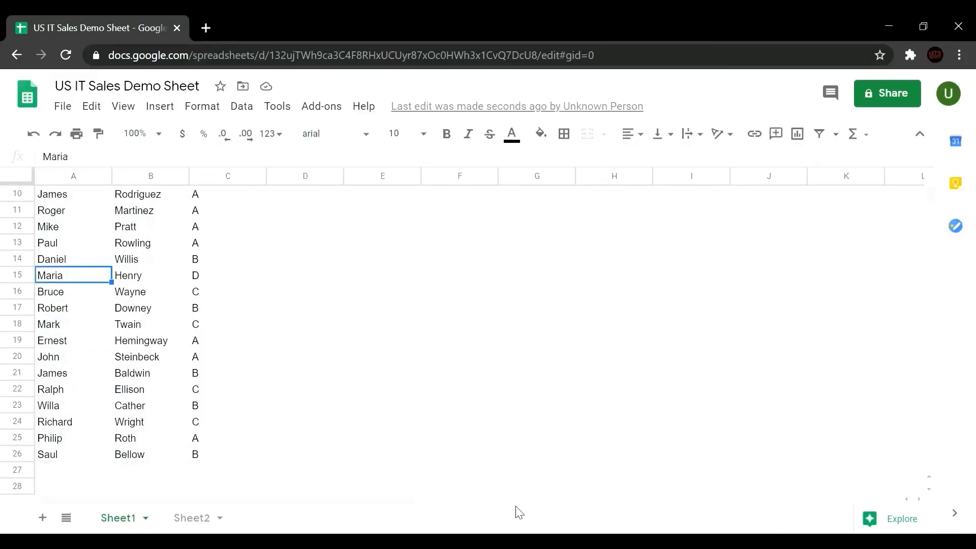
key(Right)
key(Right)
key(Down)
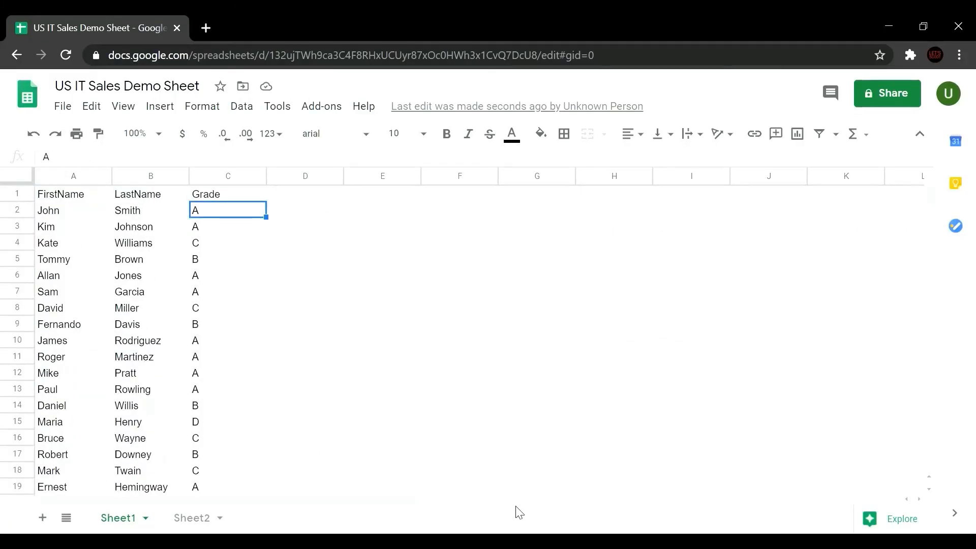
key(Left)
key(Down)
key(Down)
key(Down)
key(Down)
key(Down)
key(Down)
key(Down)
key(Down)
key(Down)
key(Down)
key(Down)
key(Down)
key(Down)
key(Down)
key(Down)
key(Down)
key(Down)
key(Down)
key(Down)
key(Down)
key(Down)
key(Down)
key(Down)
key(Down)
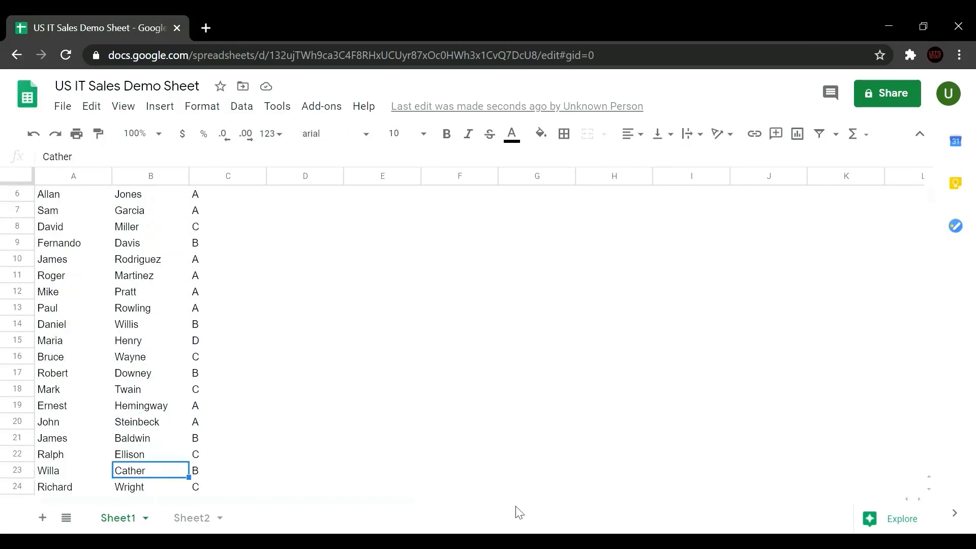